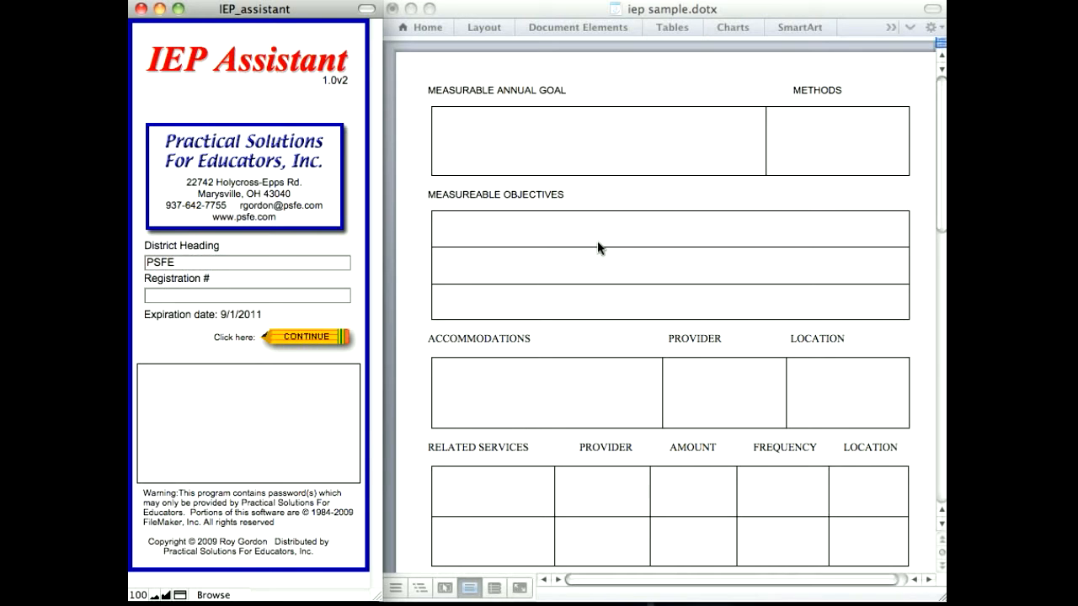
# - Continue past the start screen and choose math as the goal bank topic
pyautogui.click(295, 340)
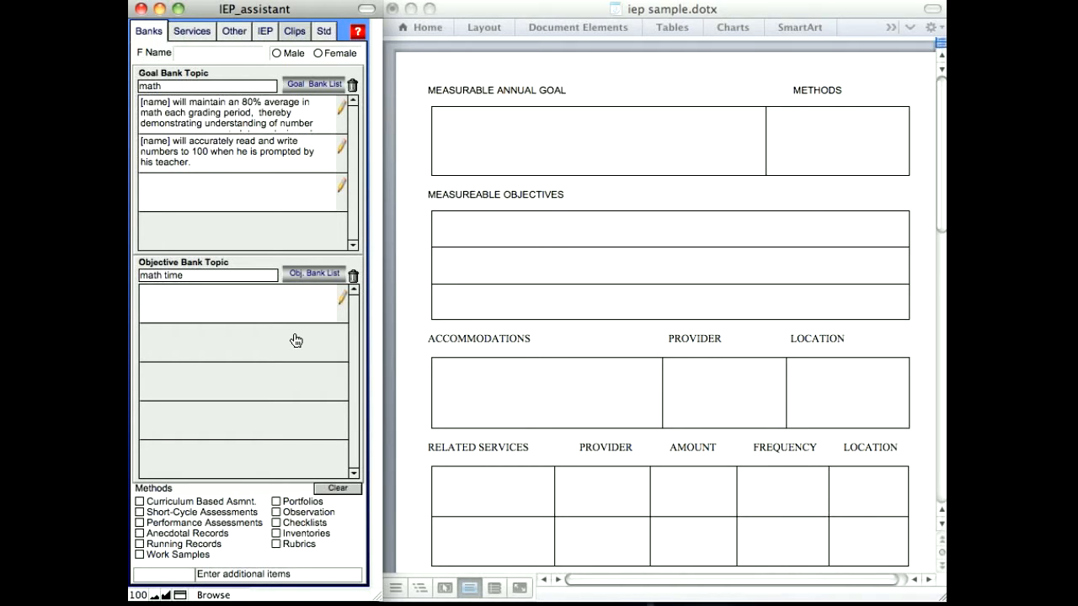
pyautogui.click(199, 85)
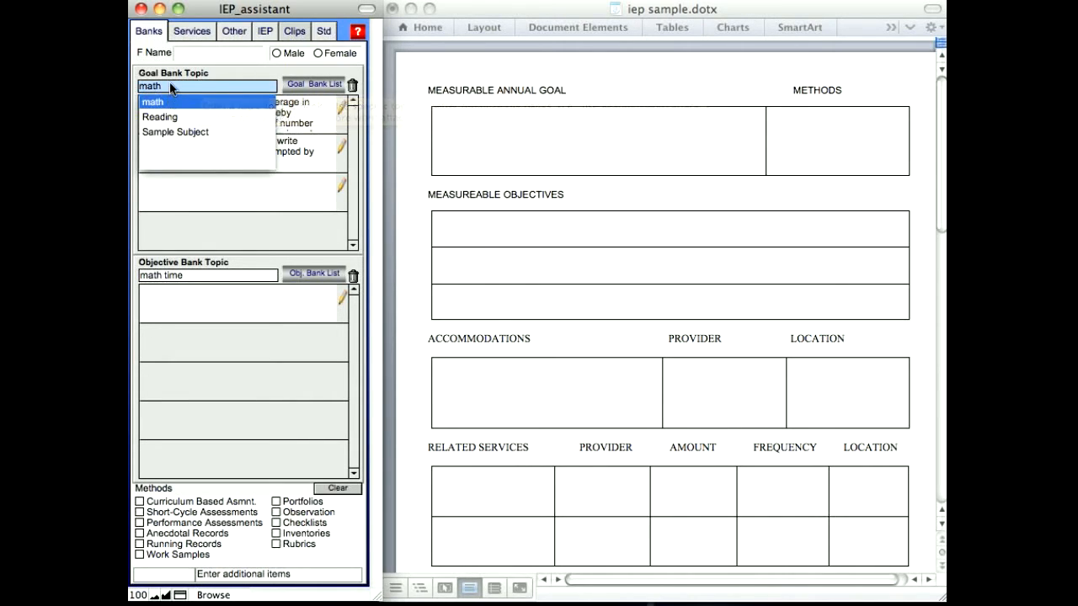
pyautogui.click(152, 102)
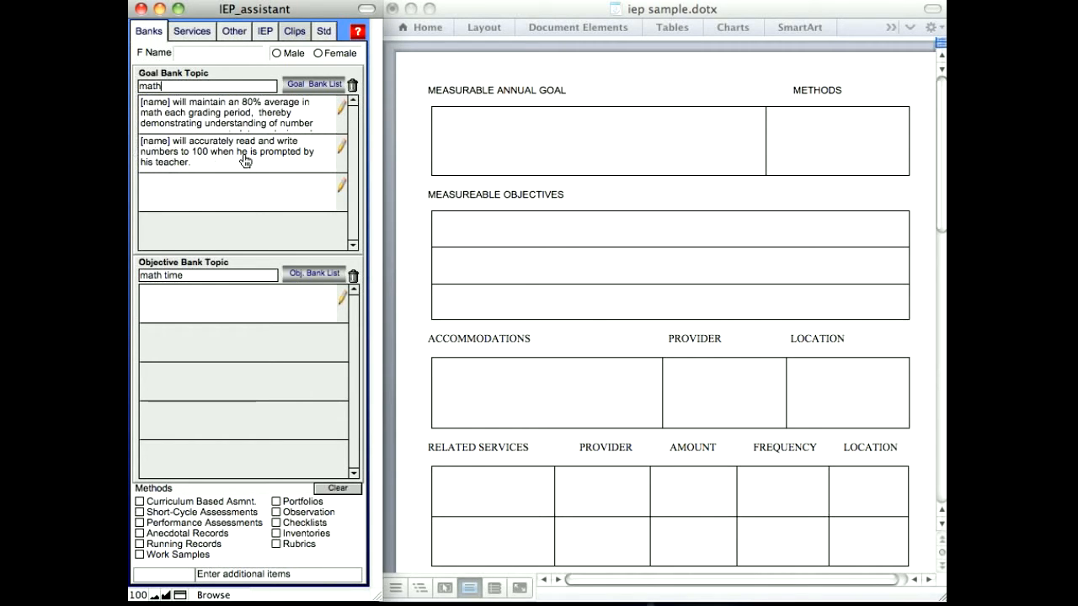
# - Enter the student's first name, try Female as the gender, and set it to Male
pyautogui.click(199, 54)
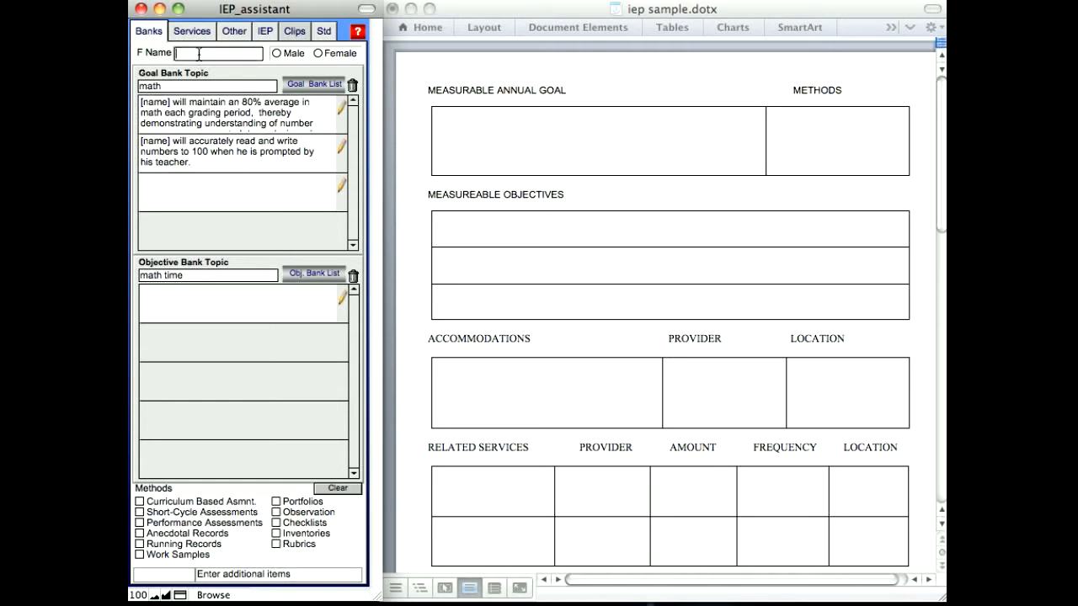
pyautogui.write('John')
pyautogui.click(223, 70)
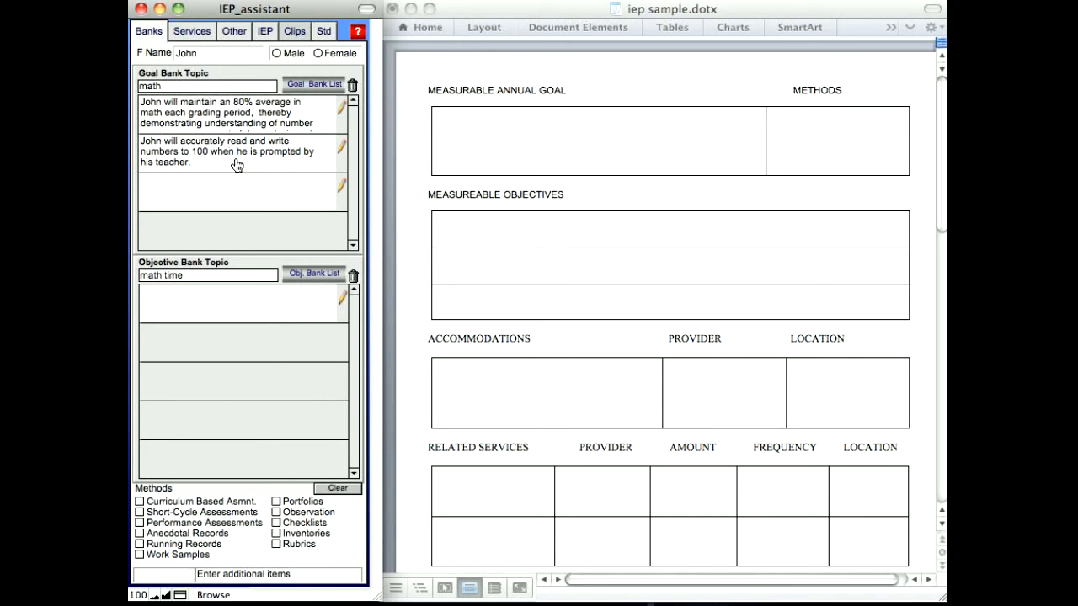
pyautogui.click(317, 53)
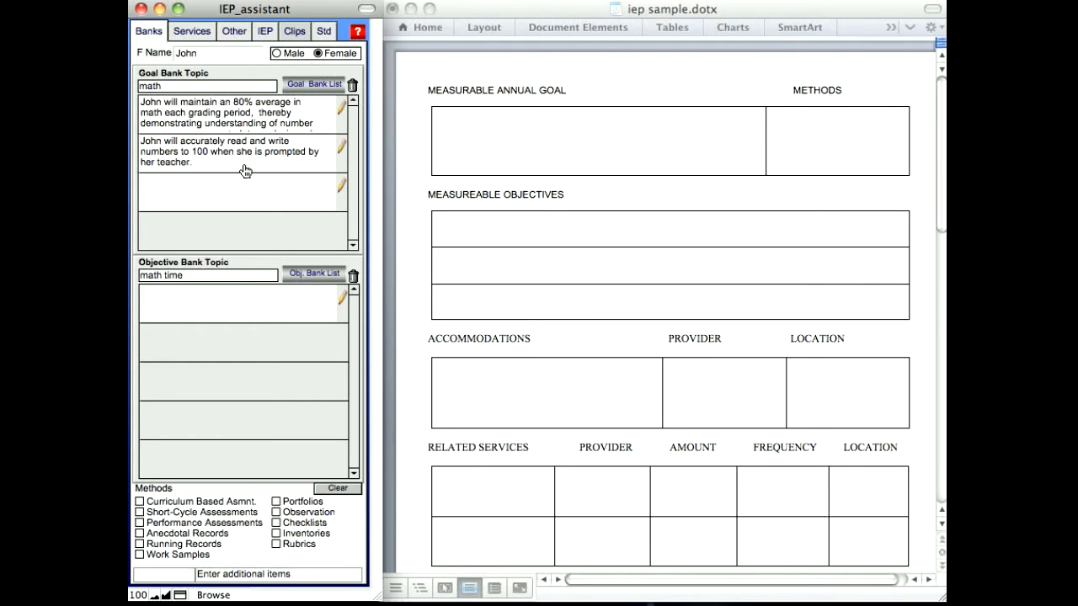
pyautogui.click(275, 54)
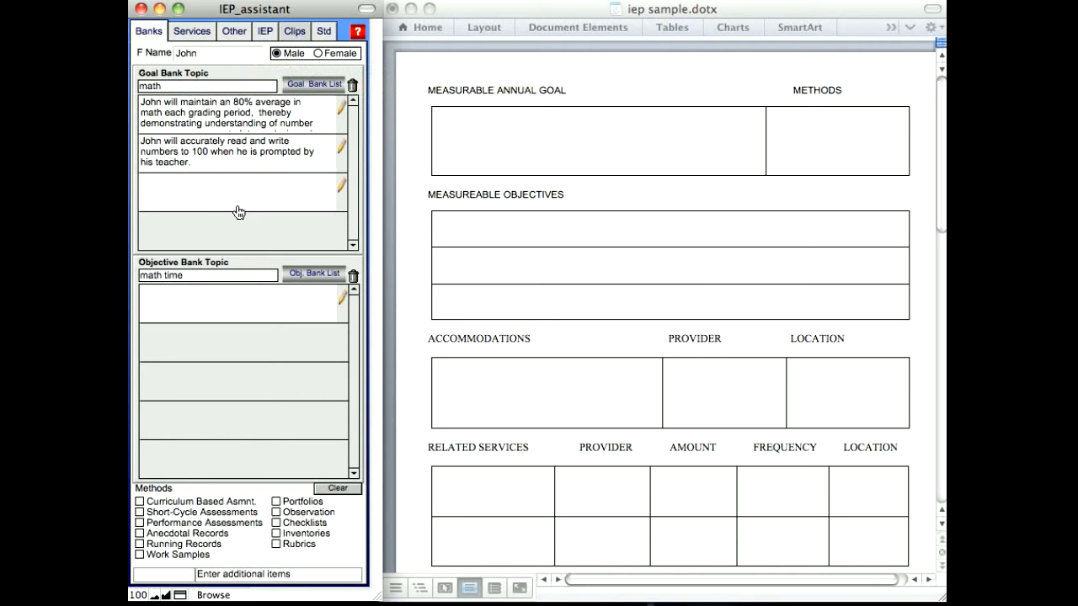
# - Create the goal bank topic "math time" and add the goal "[name] will tell time on an analog watch."
pyautogui.click(216, 88)
pyautogui.press('Return')
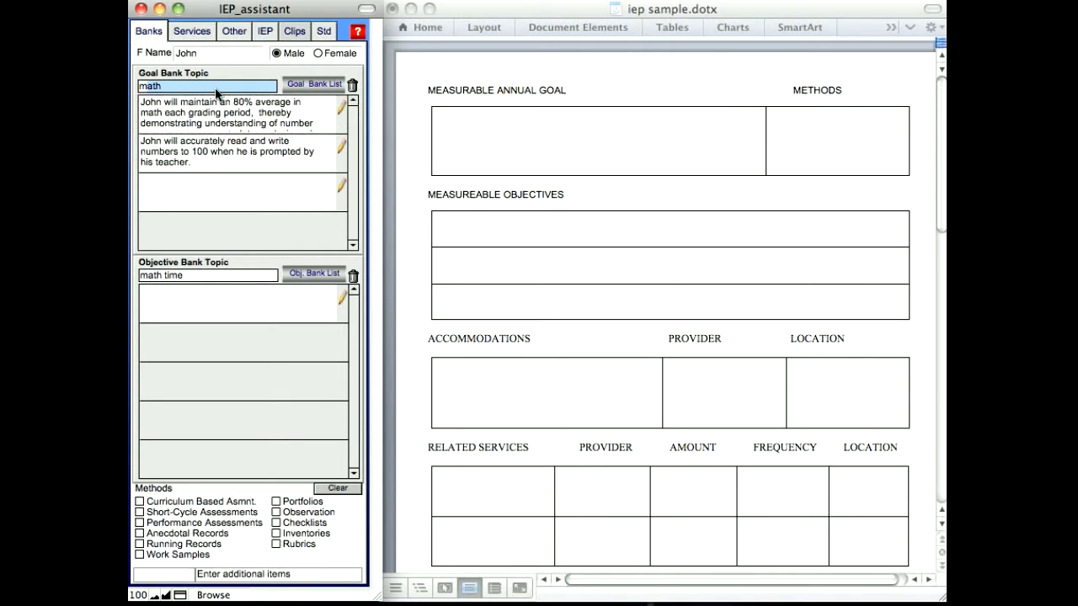
pyautogui.press('Return')
pyautogui.write('time')
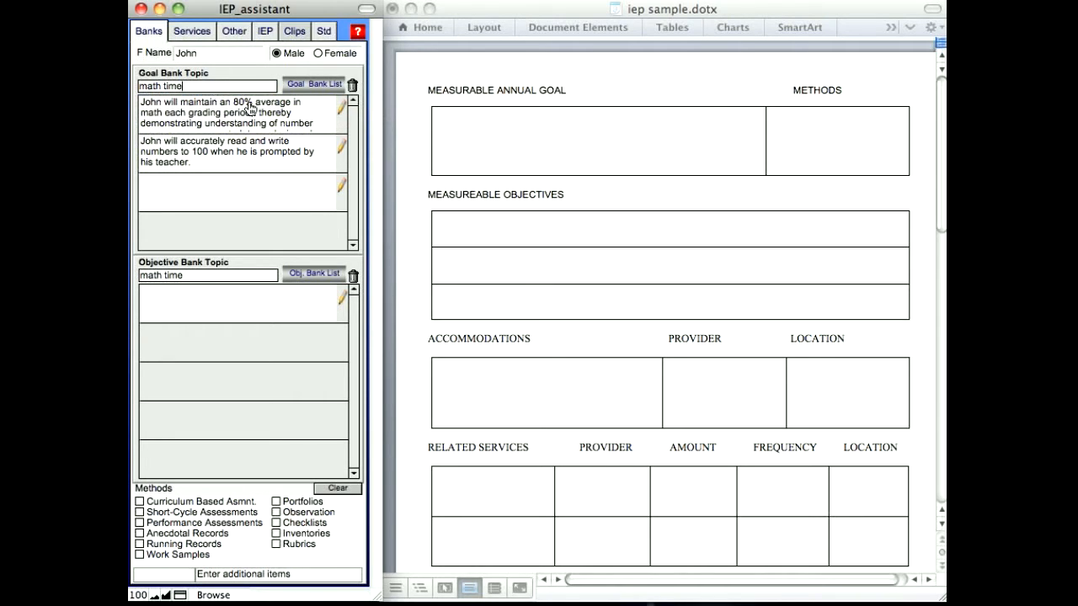
pyautogui.click(251, 110)
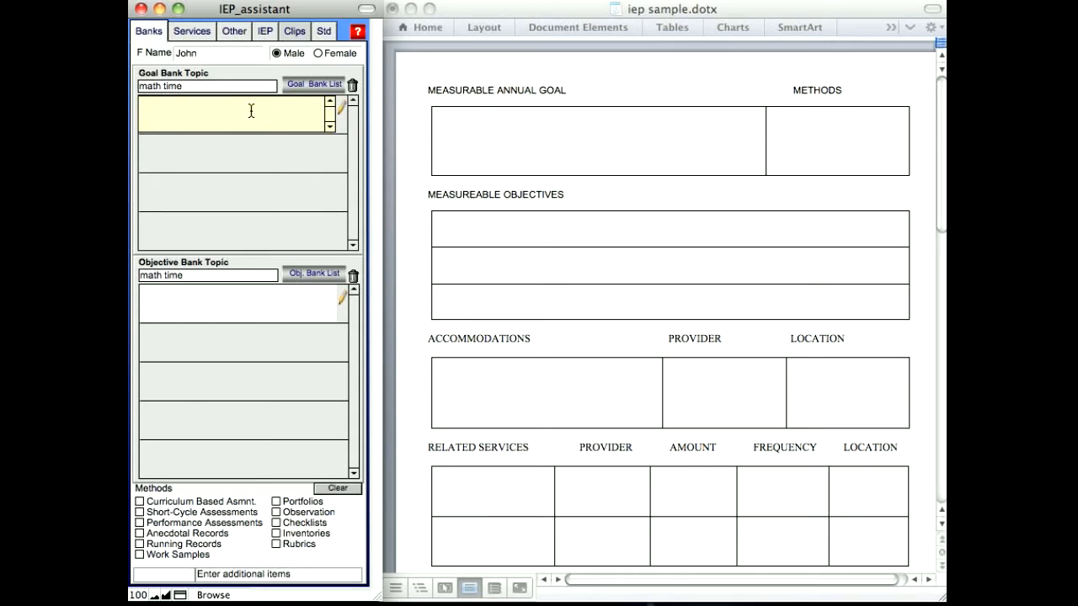
pyautogui.write('[name] will tell time on an analog watch')
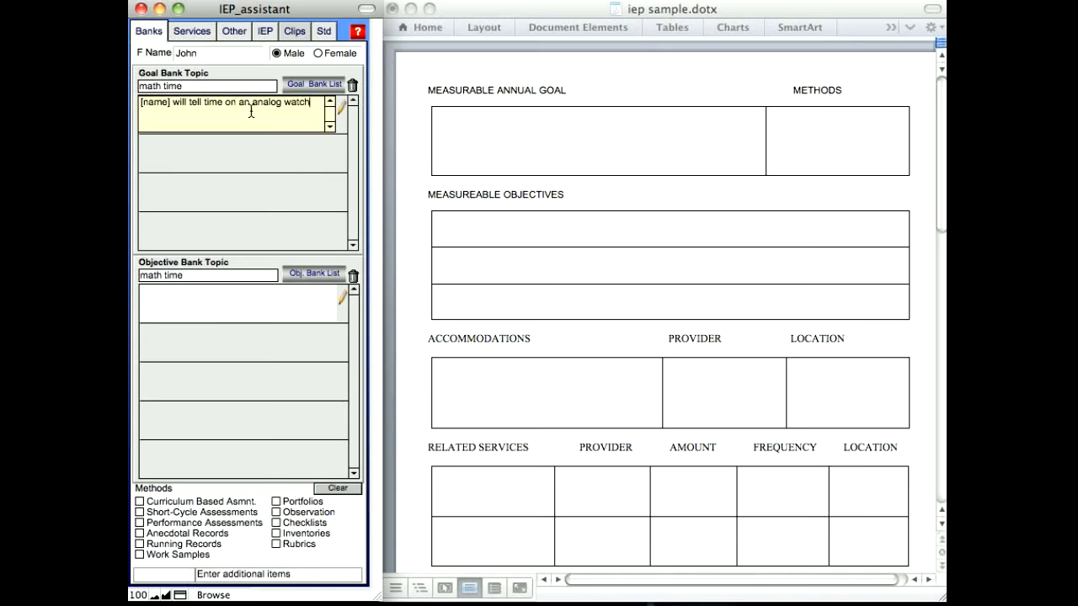
pyautogui.write('.')
# - Add the objective "[name] will identify the minute and hour hand with 100% accuracy" to the math time objective bank
pyautogui.click(209, 301)
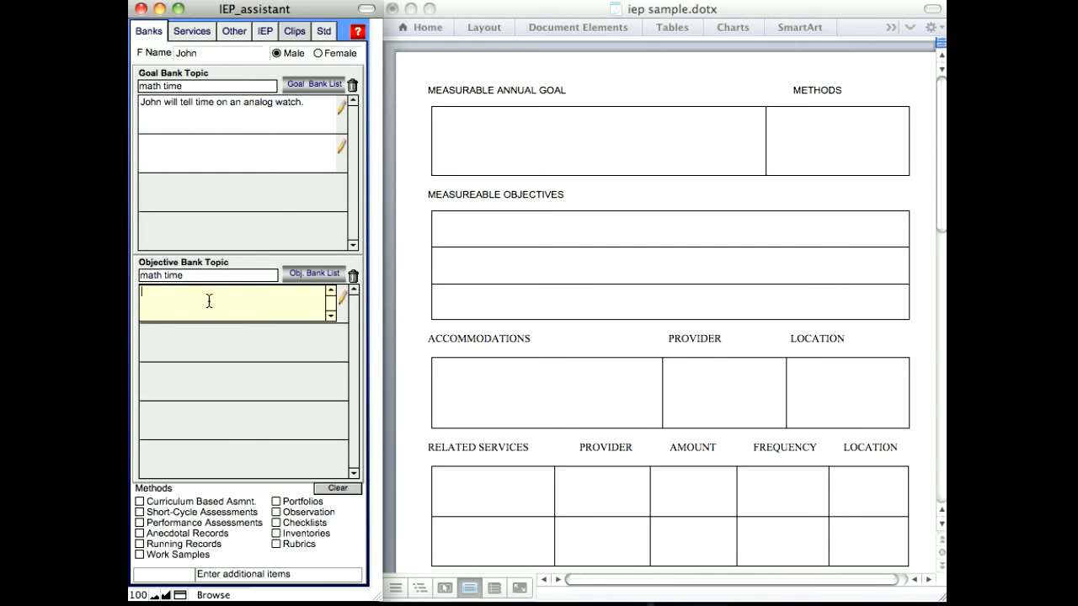
pyautogui.write('[name] wil')
pyautogui.press('BackSpace')
pyautogui.write('l identify the minute abd')
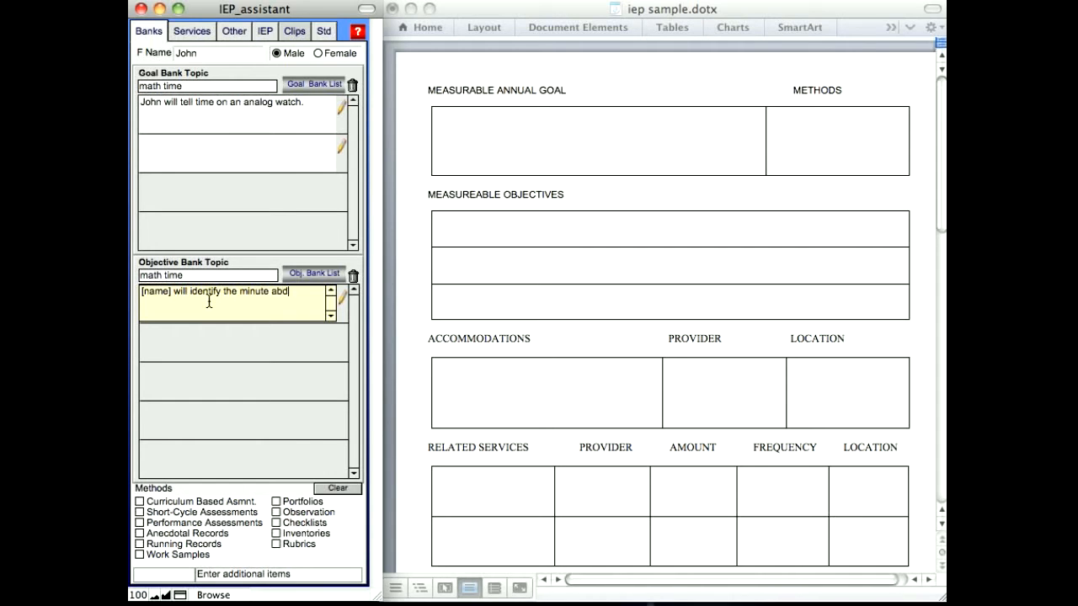
pyautogui.press('BackSpace')
pyautogui.press('BackSpace')
pyautogui.write('nd hour hand with 100% accuracy')
# - Add a second math time objective reading "[name] will count to sixty by fives"
pyautogui.click(205, 339)
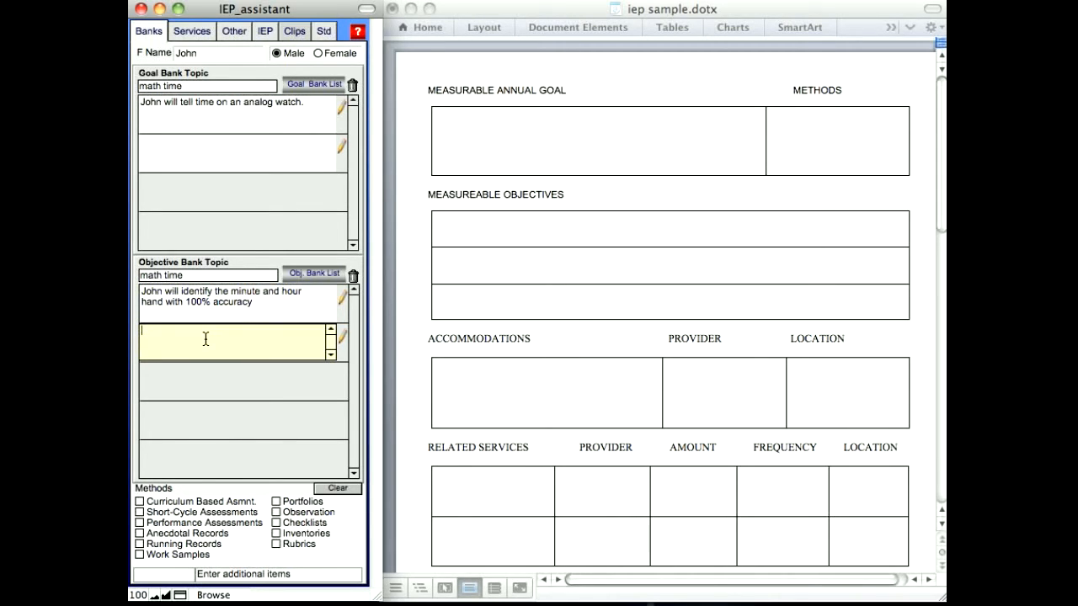
pyautogui.write('[name] will count to sixty by fives')
pyautogui.click(259, 230)
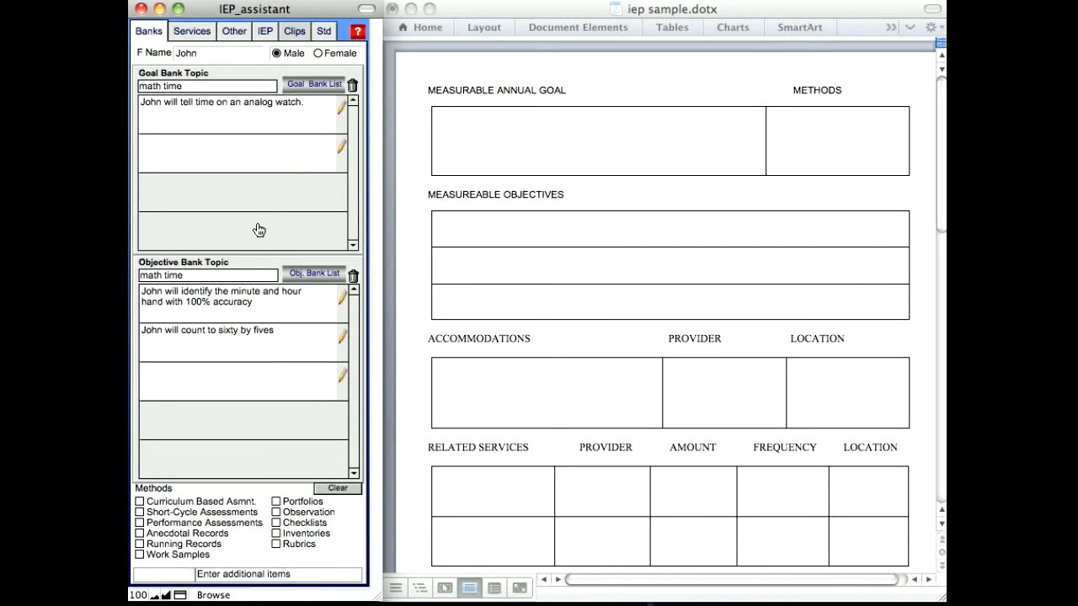
# - Switch the goal bank topic to math and back to math time, and open its goal entries for editing
pyautogui.click(199, 84)
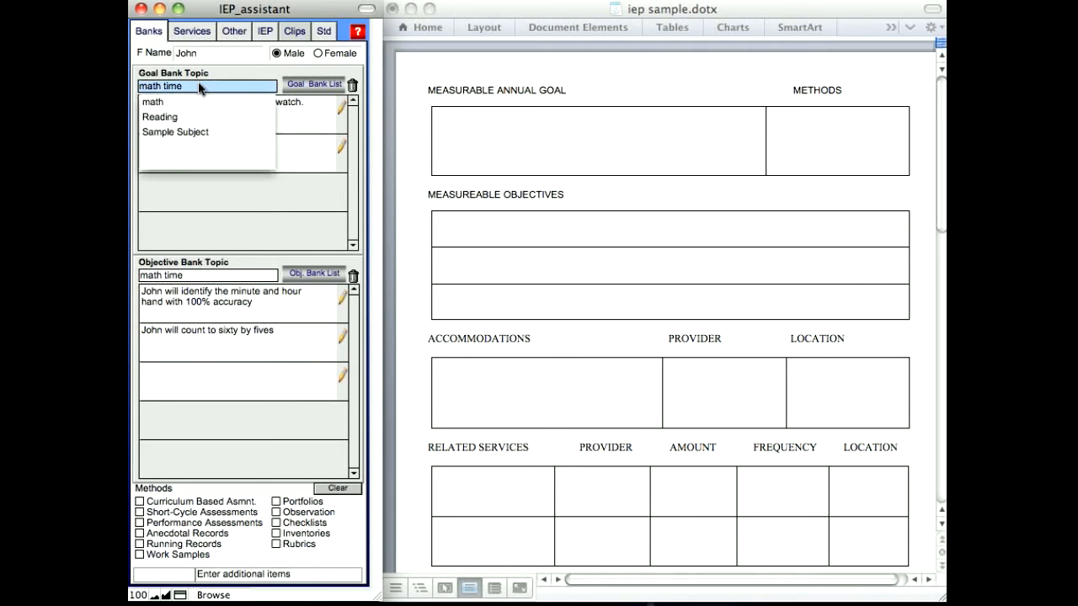
pyautogui.click(192, 183)
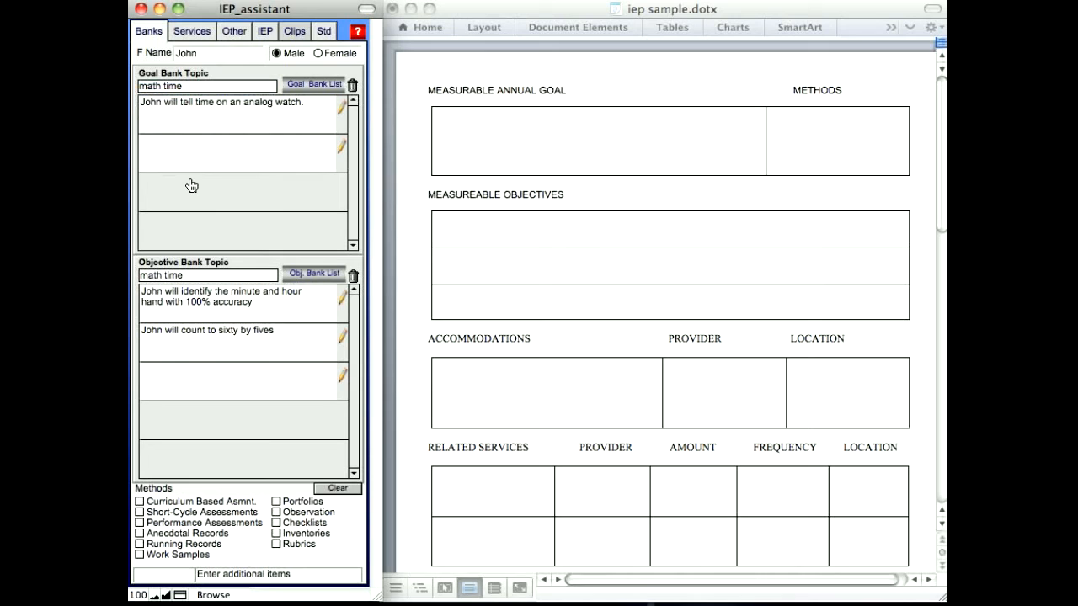
pyautogui.click(190, 85)
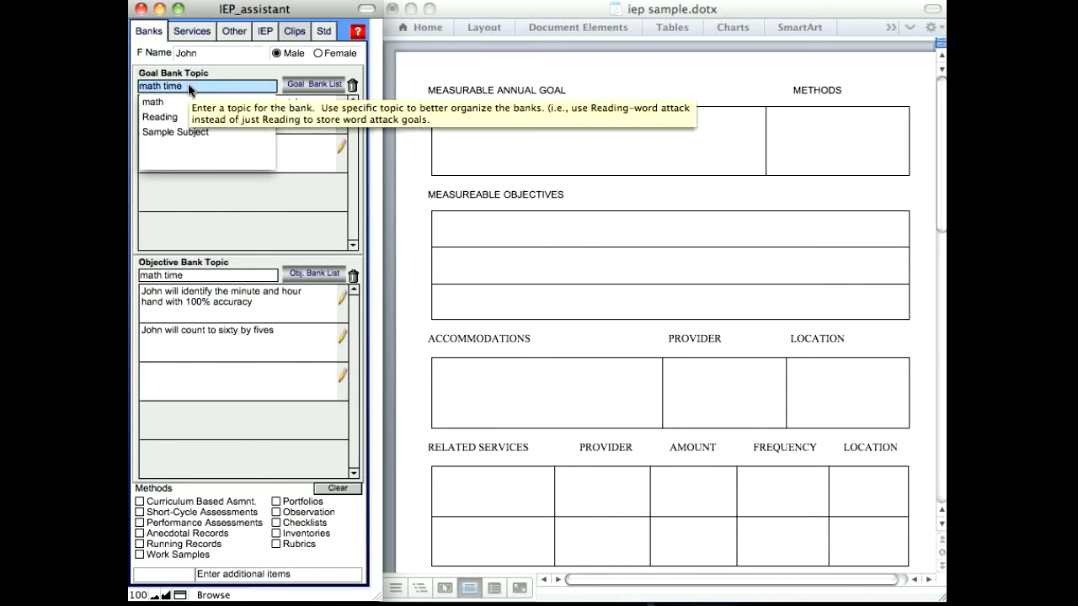
pyautogui.click(158, 101)
pyautogui.click(230, 84)
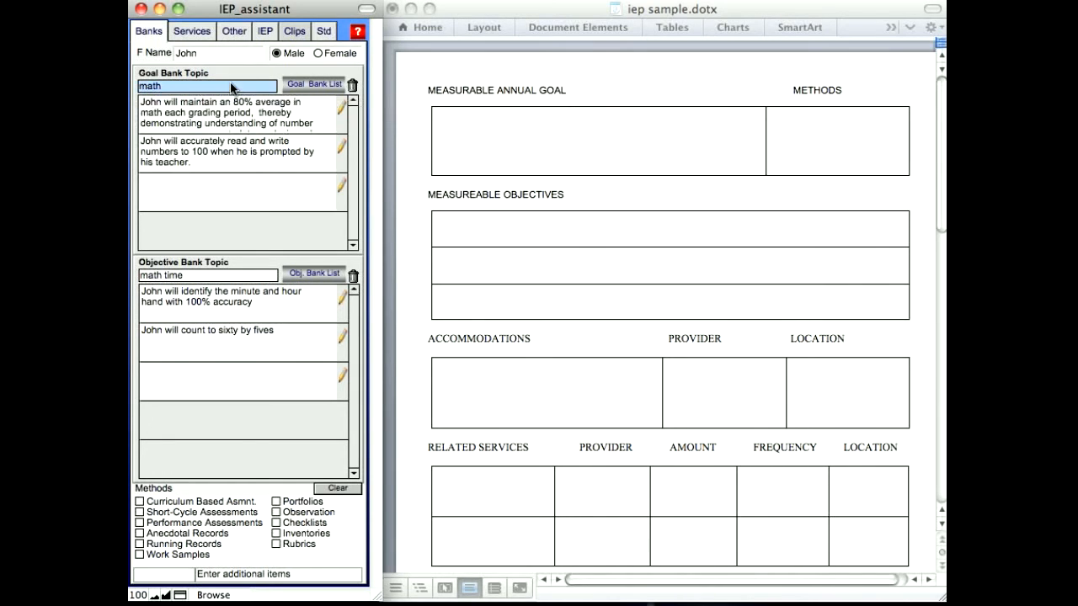
pyautogui.click(177, 116)
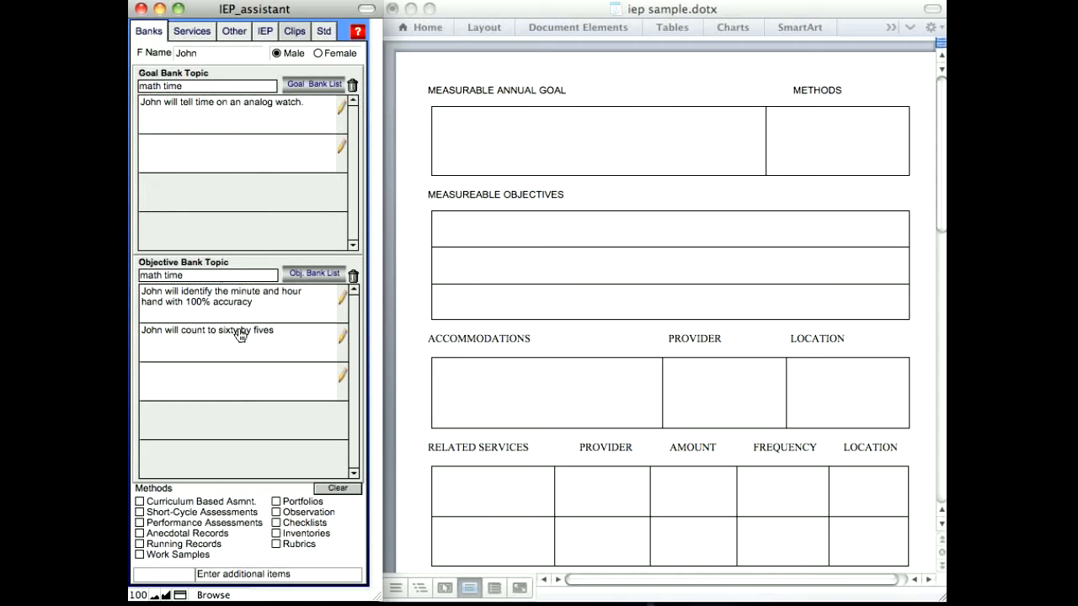
pyautogui.click(342, 110)
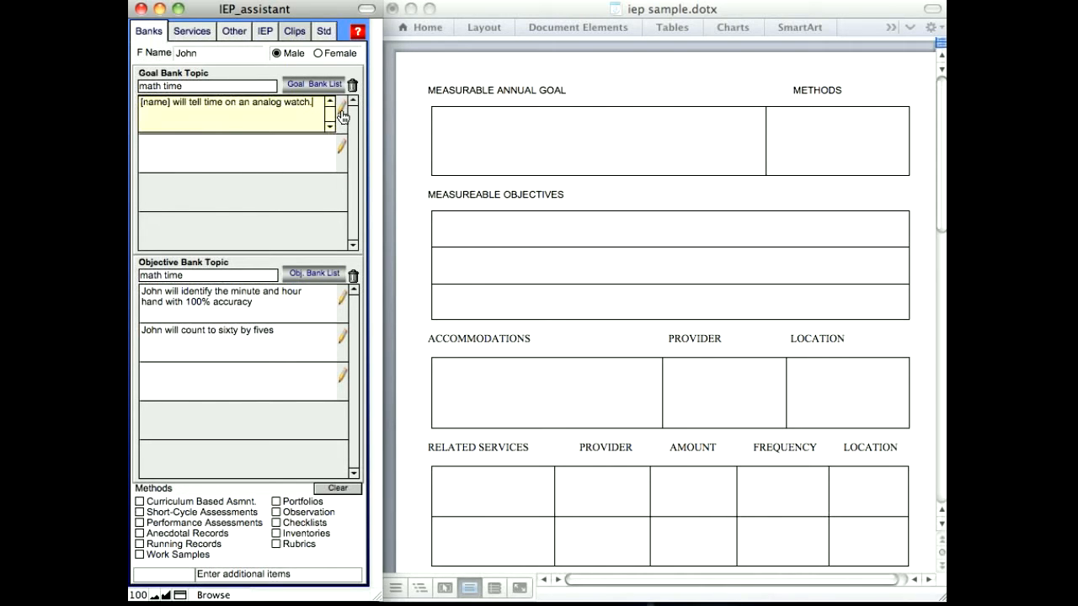
pyautogui.click(198, 158)
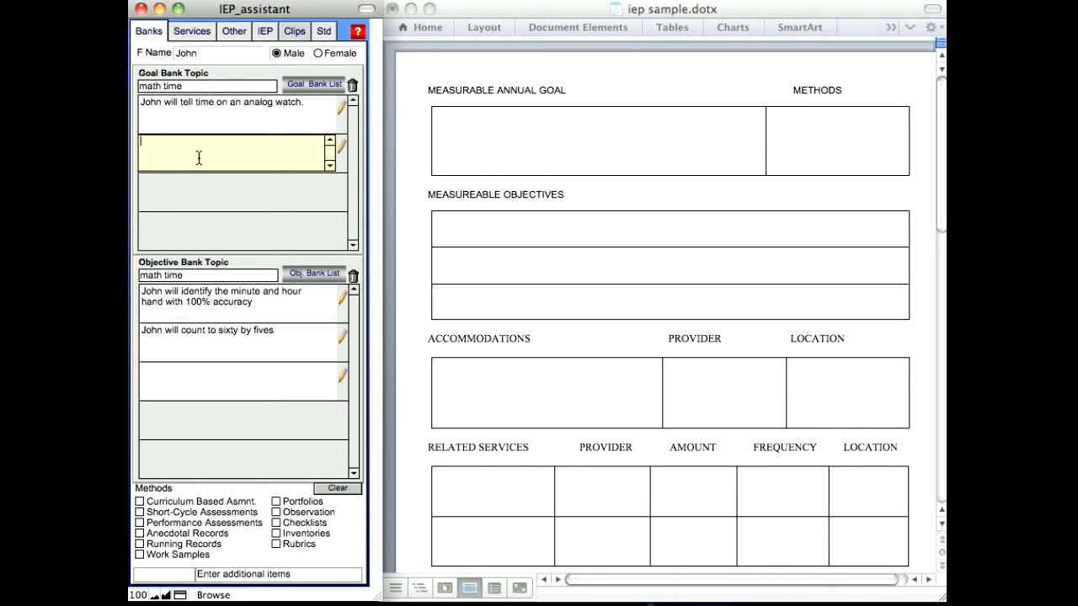
# - Examine the services lists for instruction, related services, modifications and accommodations, including the reading, writing and math accommodations
pyautogui.click(193, 35)
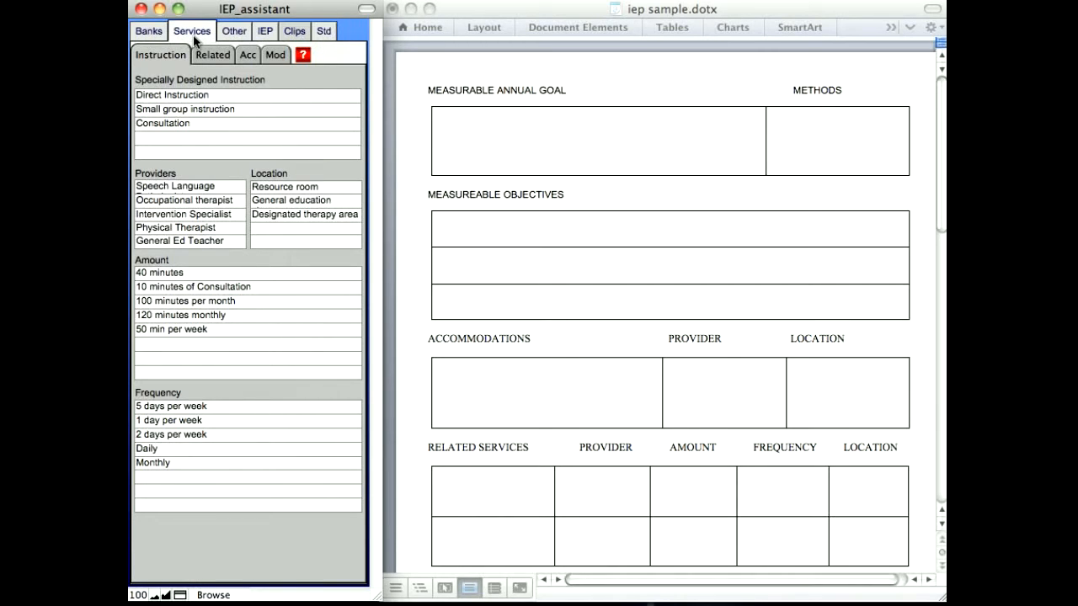
pyautogui.click(211, 56)
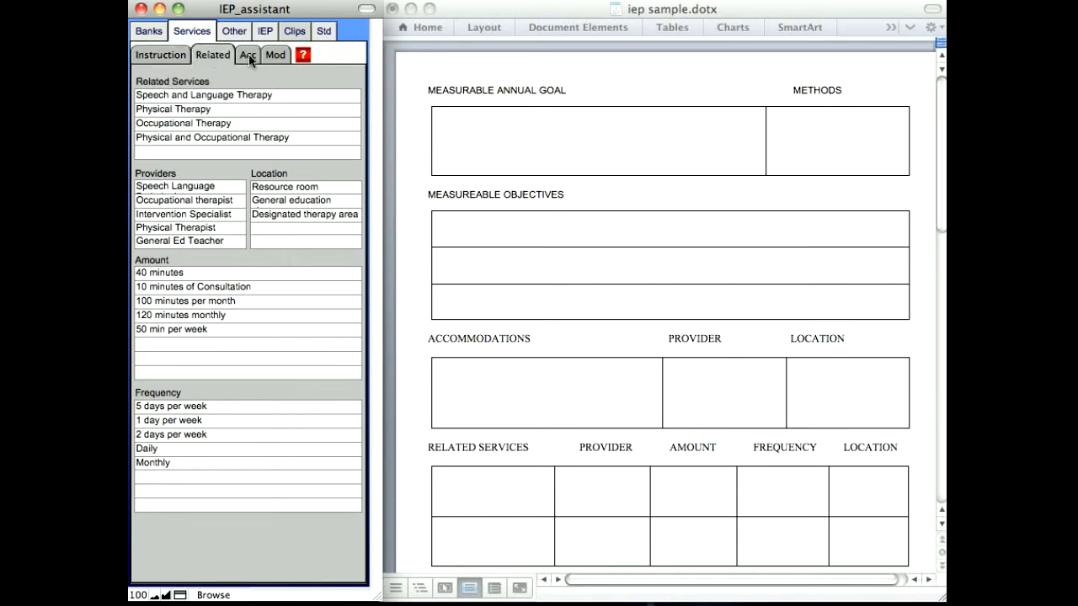
pyautogui.click(248, 54)
pyautogui.click(275, 55)
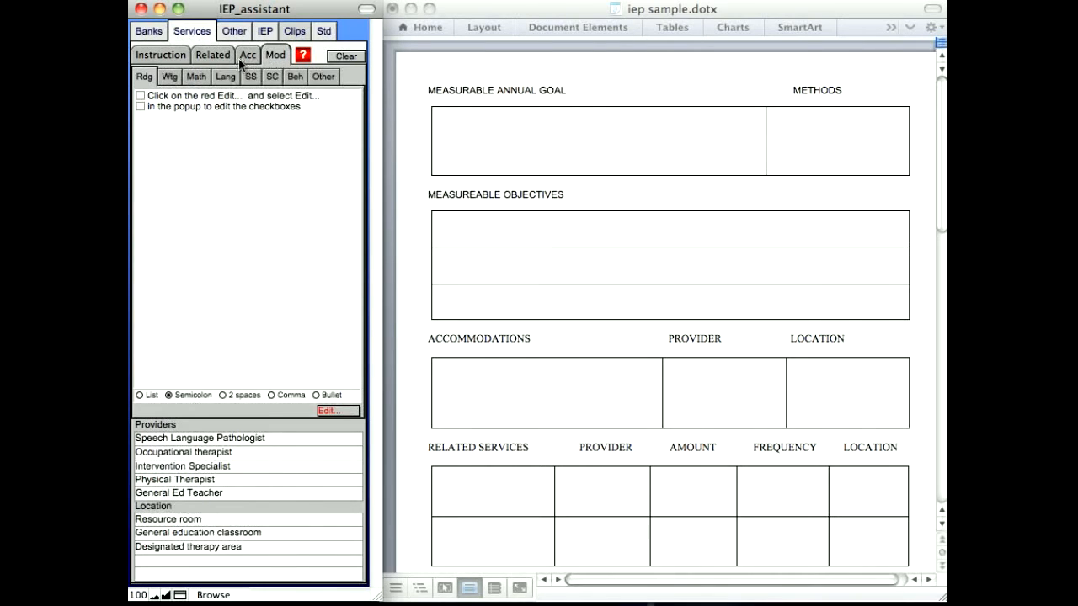
pyautogui.click(247, 55)
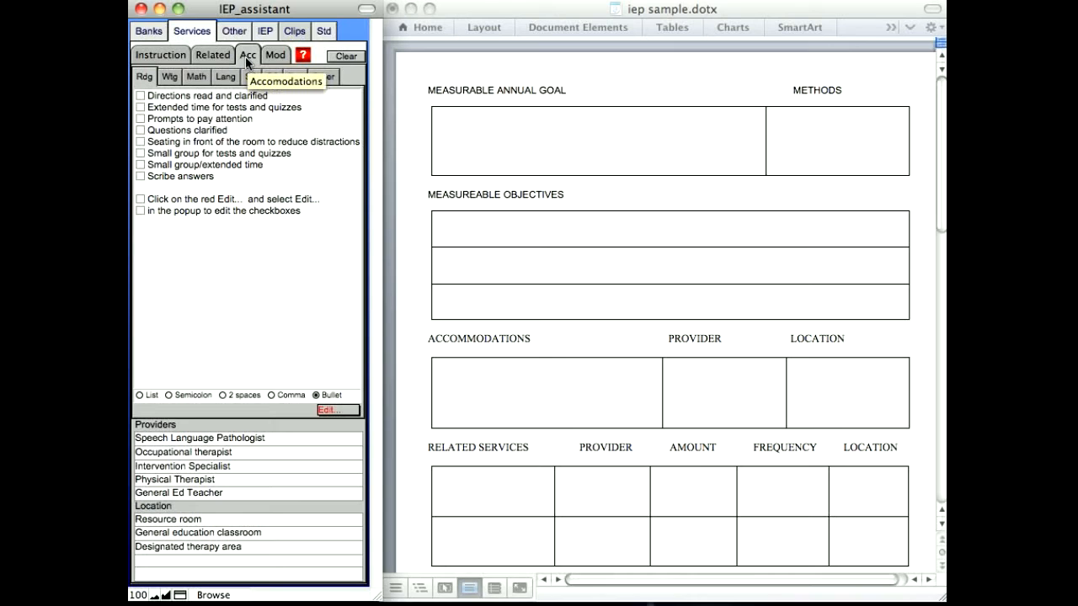
pyautogui.click(167, 74)
pyautogui.click(195, 78)
pyautogui.click(145, 77)
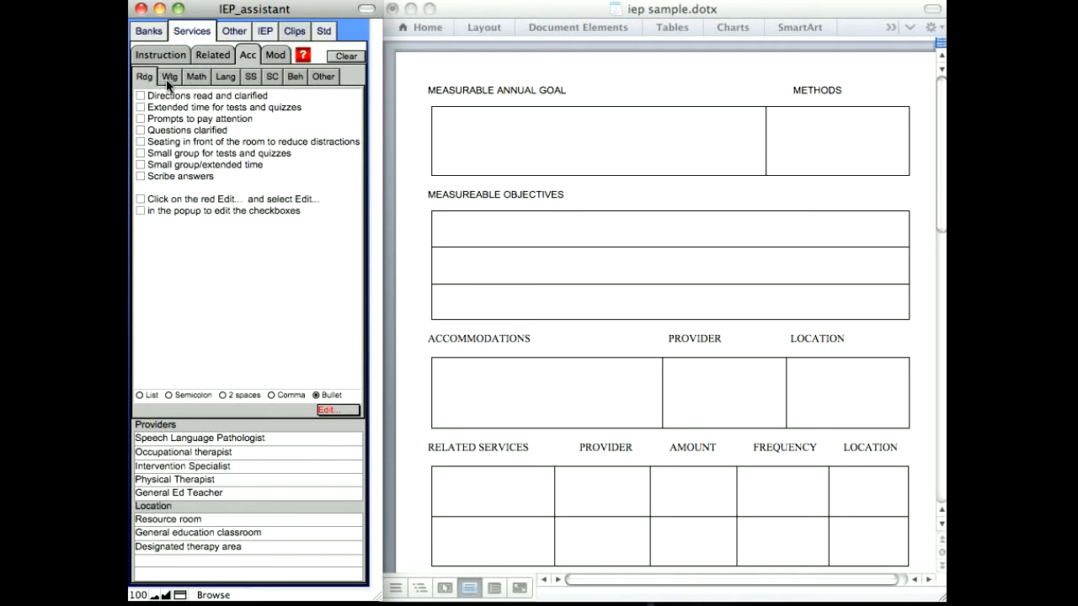
# - Open the first Other page's checkbox value list for editing, review its statements and accept it
pyautogui.click(231, 33)
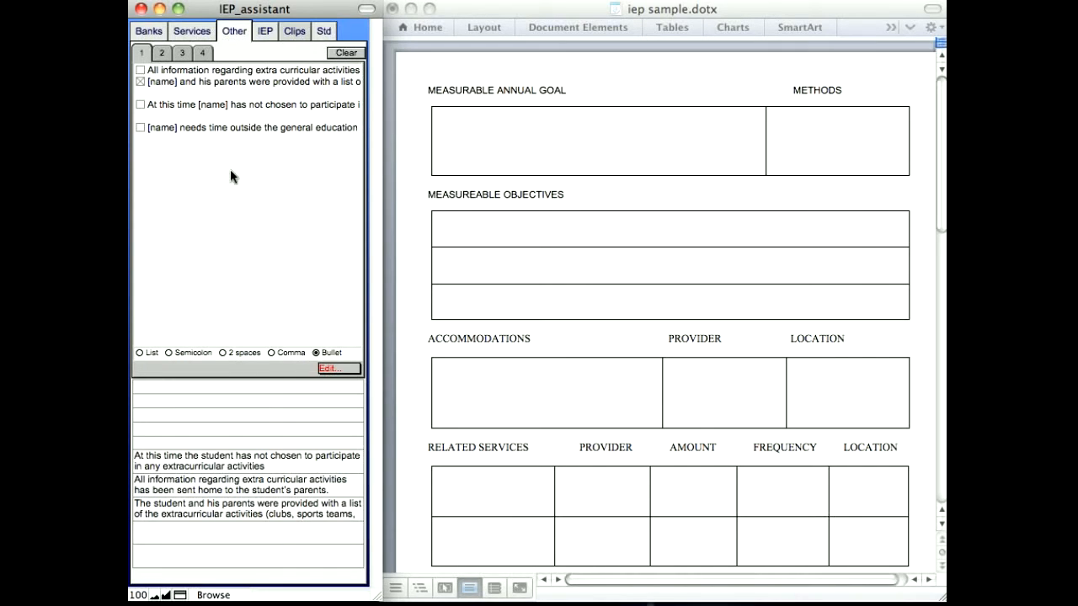
pyautogui.click(340, 373)
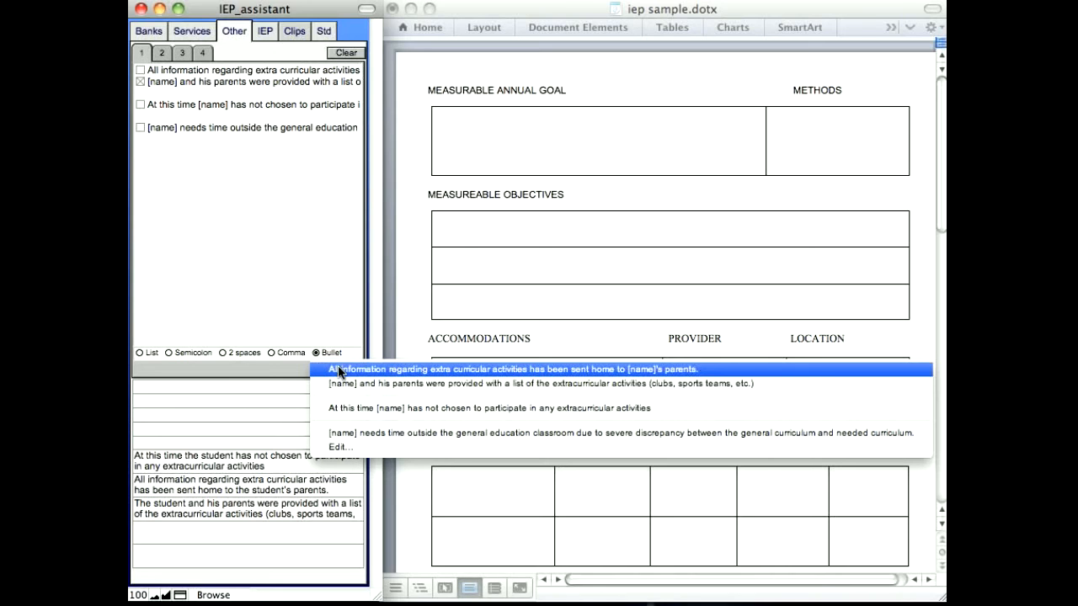
pyautogui.click(347, 451)
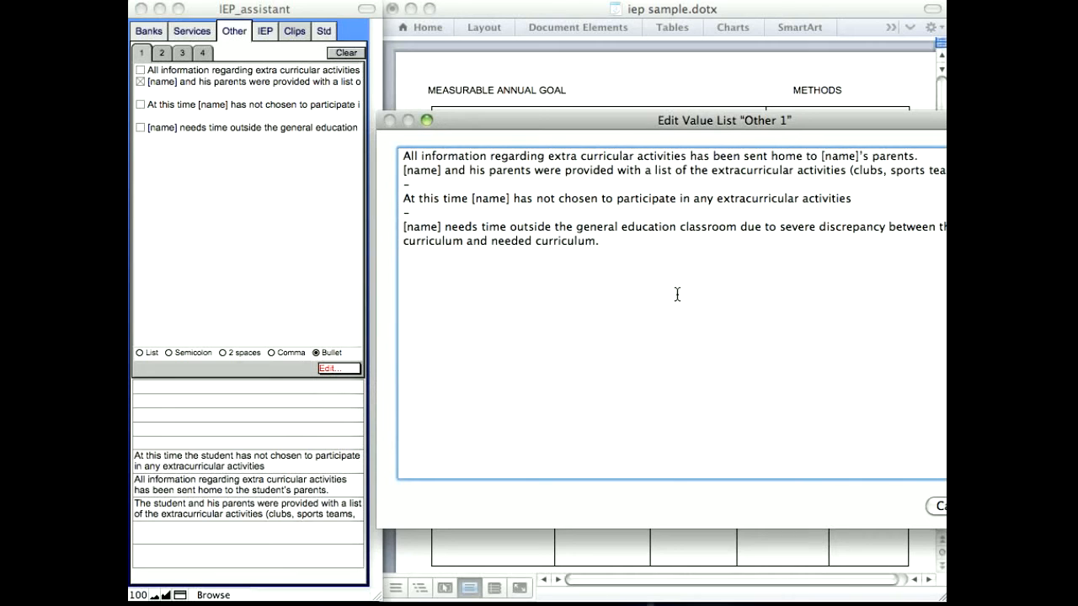
pyautogui.moveTo(623, 112); pyautogui.dragTo(488, 89)
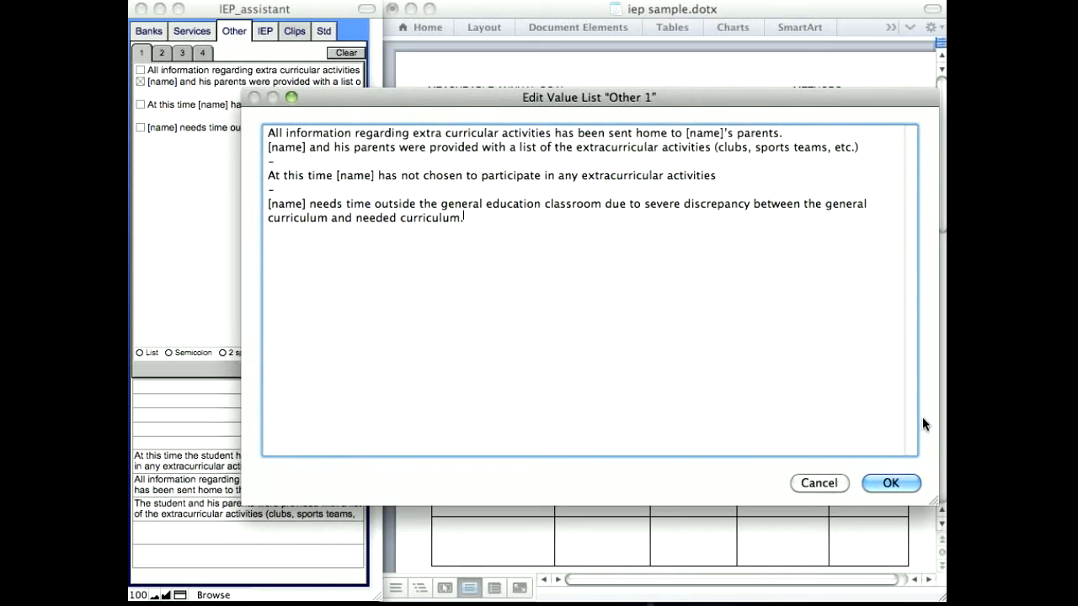
pyautogui.click(891, 483)
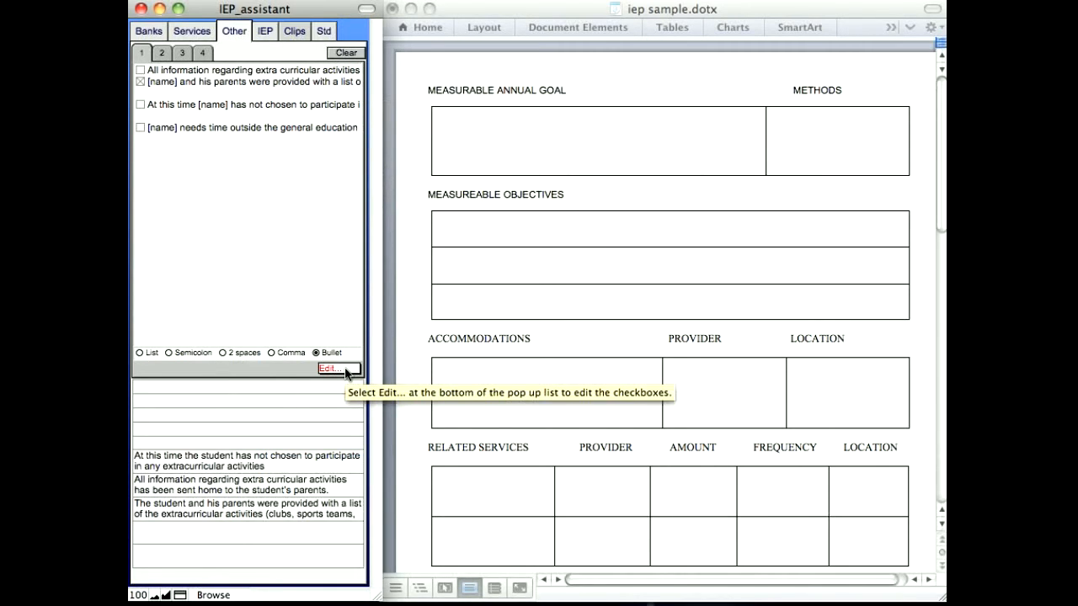
# - View the student's IEP goals and objectives, and try each of the four blank text areas for clips
pyautogui.click(264, 34)
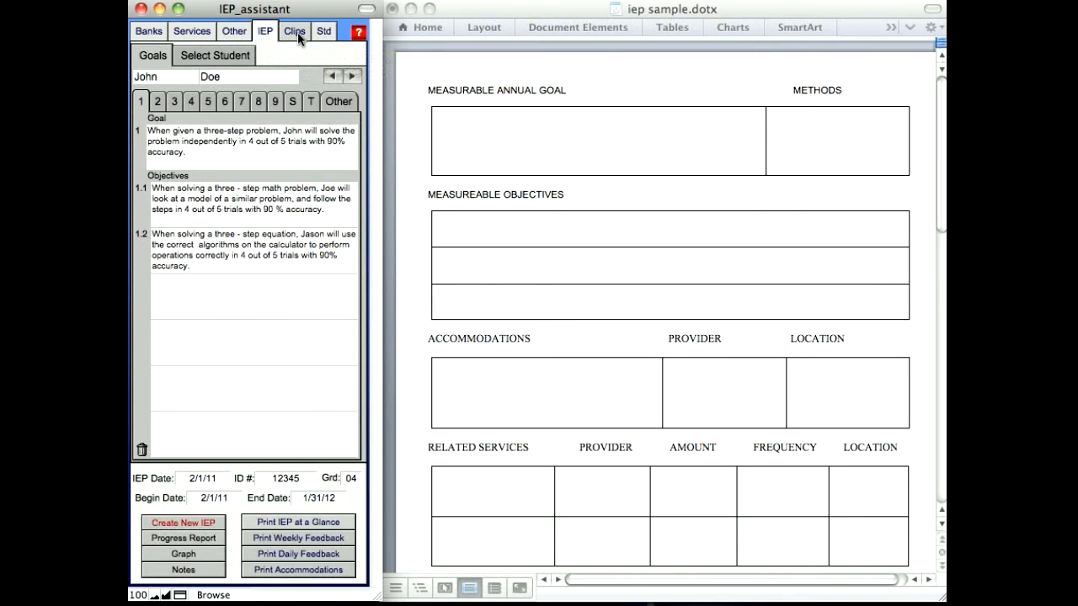
pyautogui.click(295, 32)
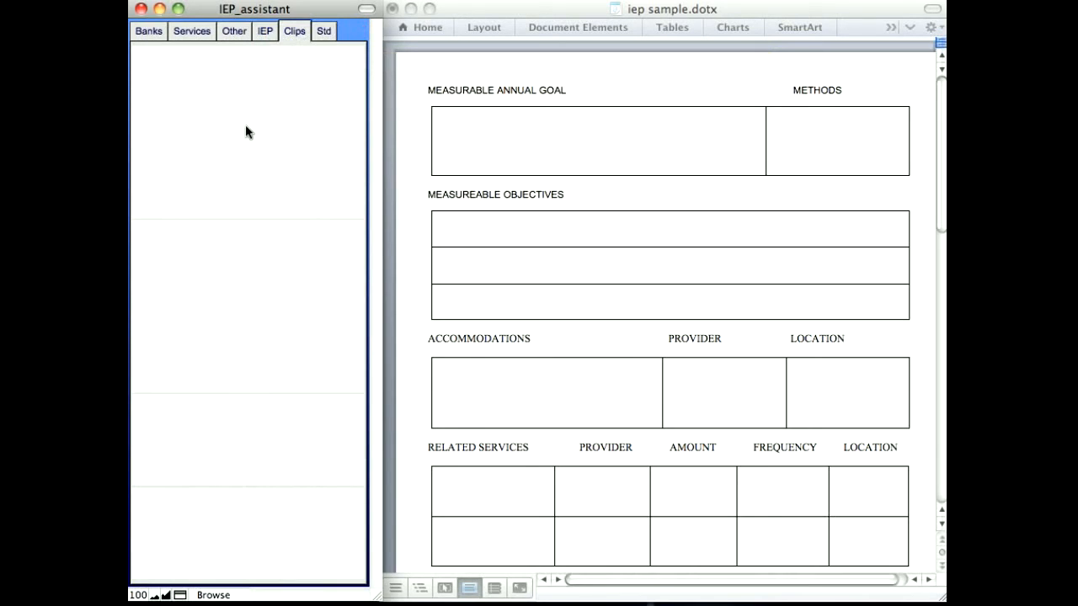
pyautogui.click(246, 131)
pyautogui.click(194, 278)
pyautogui.click(178, 446)
pyautogui.click(176, 539)
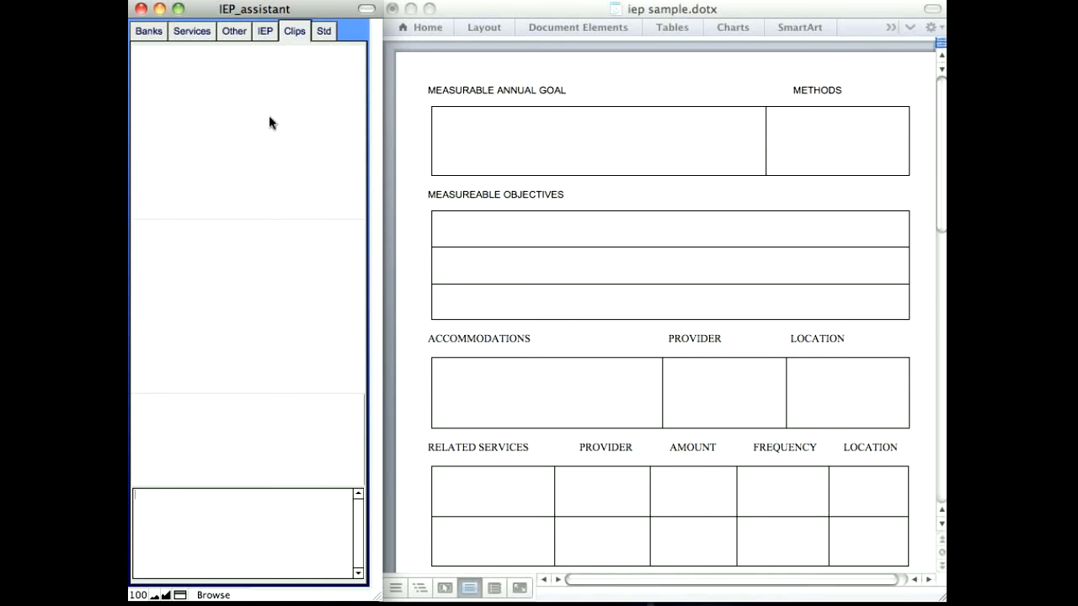
# - Look over the grade 4 math content standards, and set both the goal bank and objective bank topics to math
pyautogui.click(326, 31)
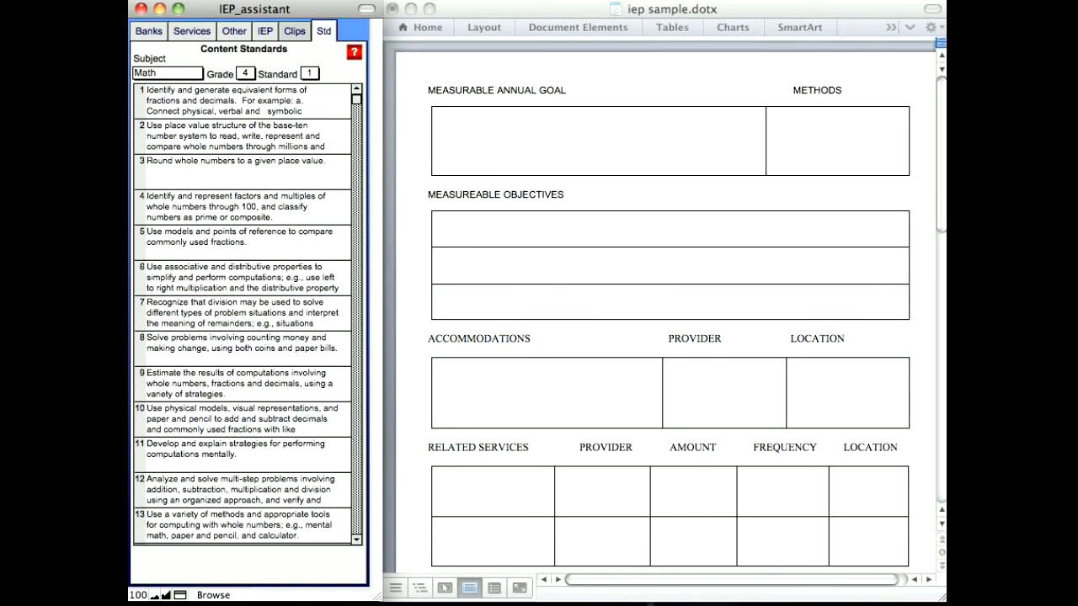
pyautogui.click(144, 33)
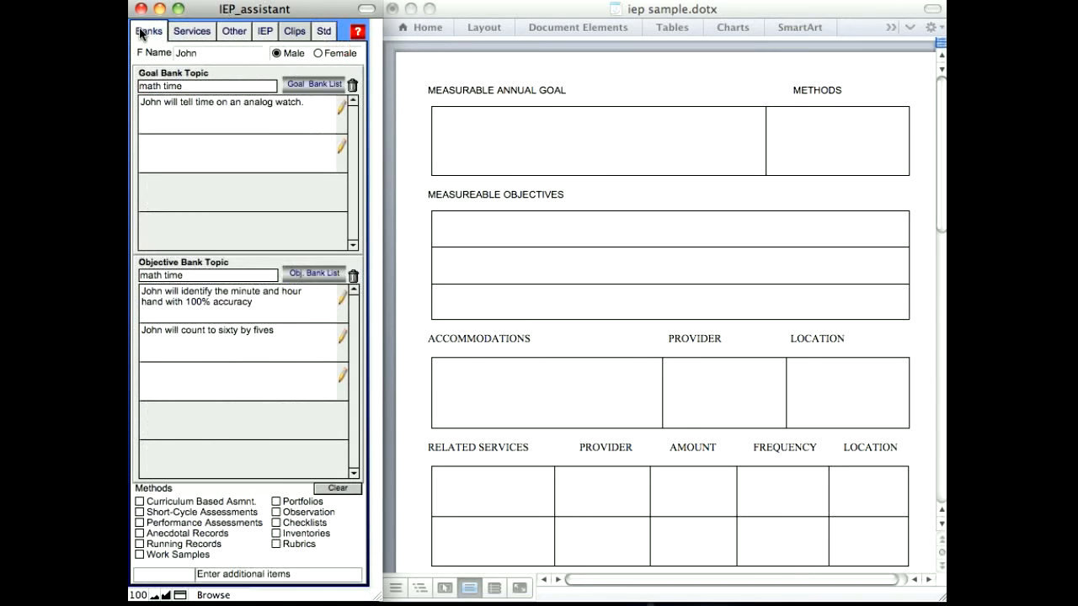
pyautogui.click(210, 86)
pyautogui.click(180, 101)
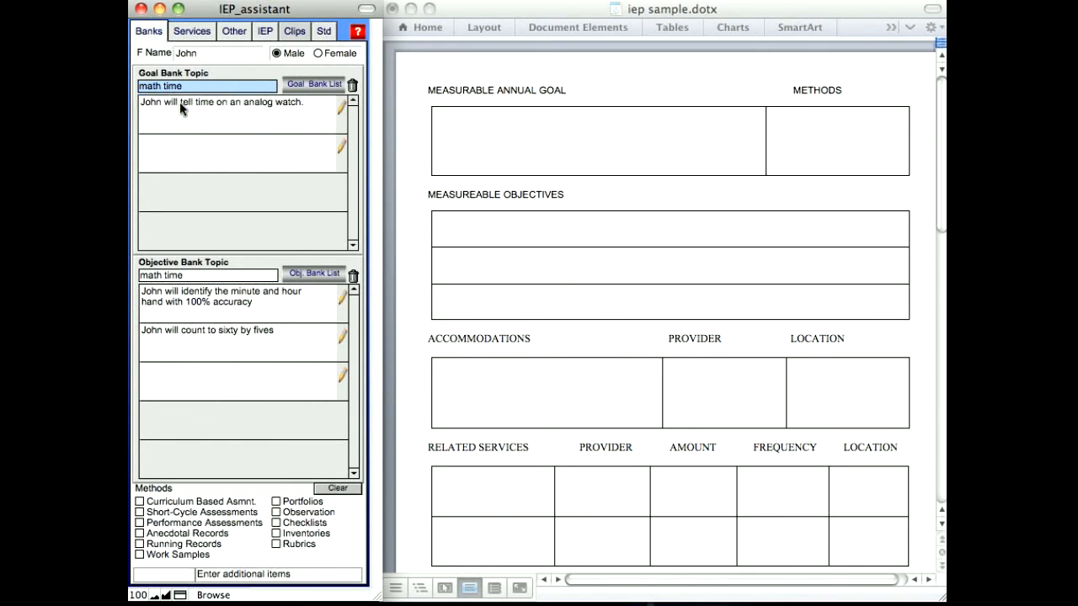
pyautogui.click(193, 277)
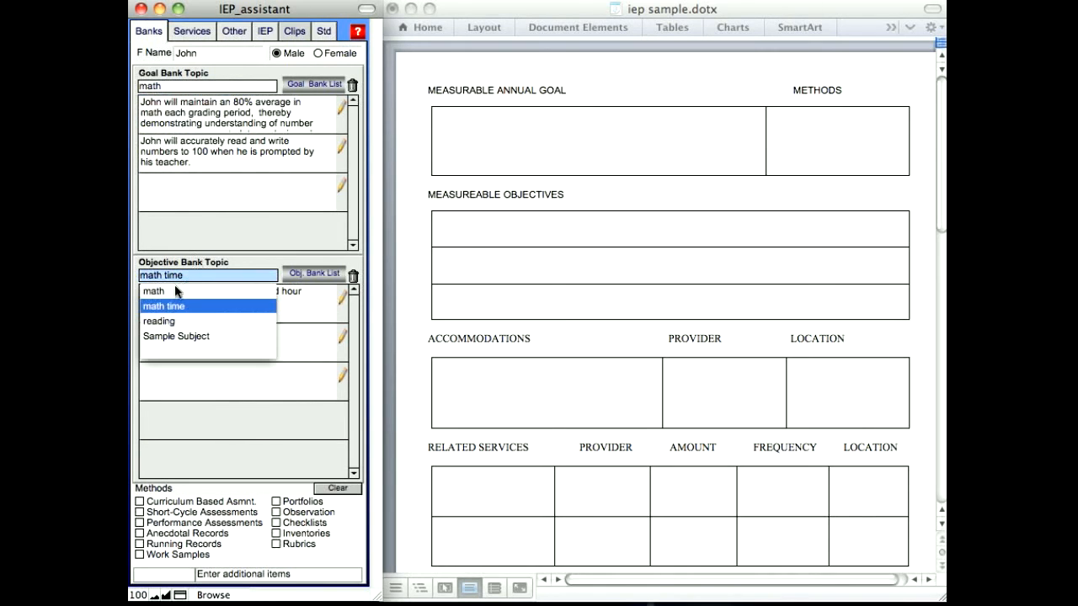
pyautogui.click(174, 292)
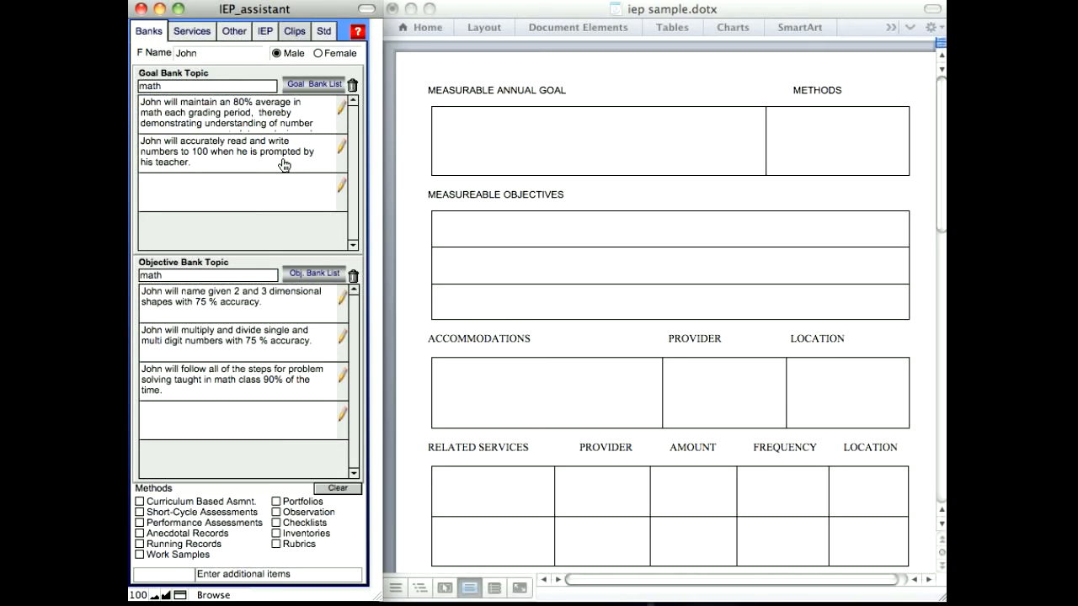
# - Fill the document's annual goal cell with the numbers-to-100 goal and its Methods cell with Short-Cycle Assessments, Anecdotal Records, Observation and Checklists
pyautogui.click(220, 158)
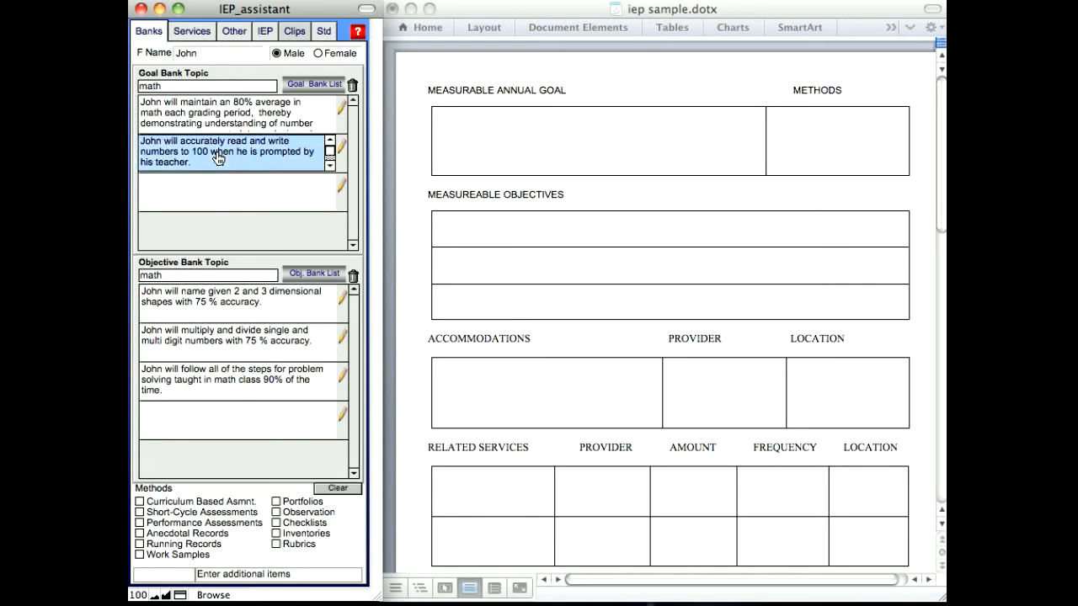
pyautogui.moveTo(180, 157); pyautogui.dragTo(538, 133)
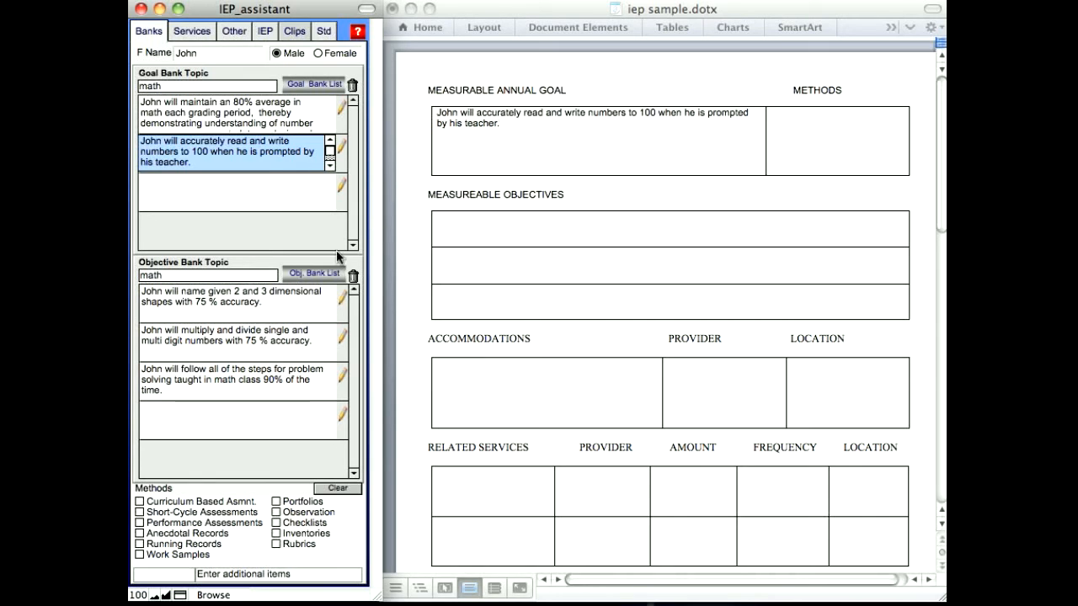
pyautogui.click(140, 512)
pyautogui.click(140, 533)
pyautogui.click(276, 512)
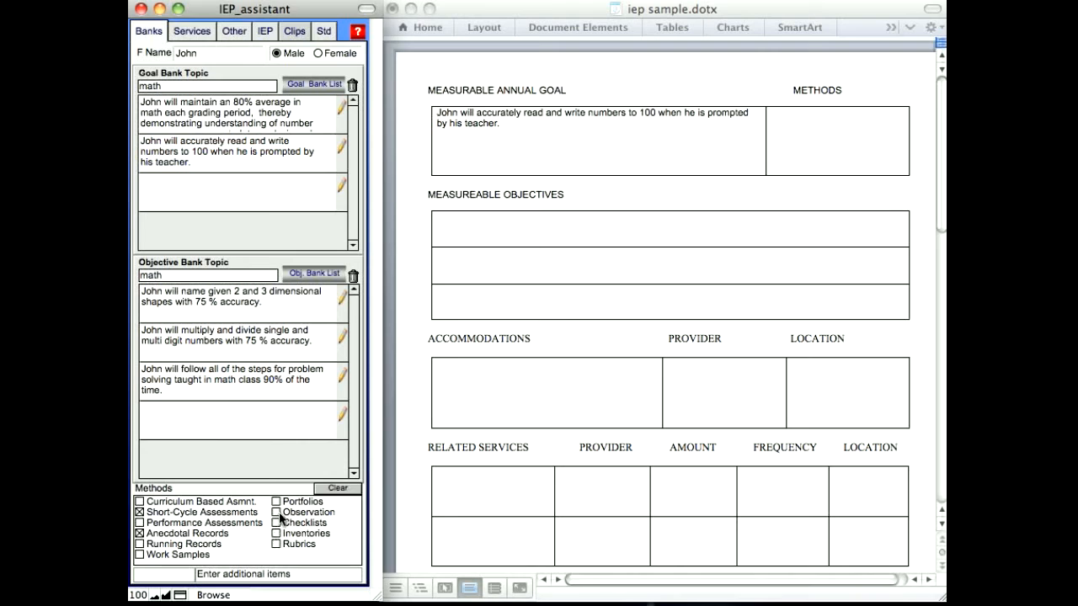
pyautogui.click(276, 523)
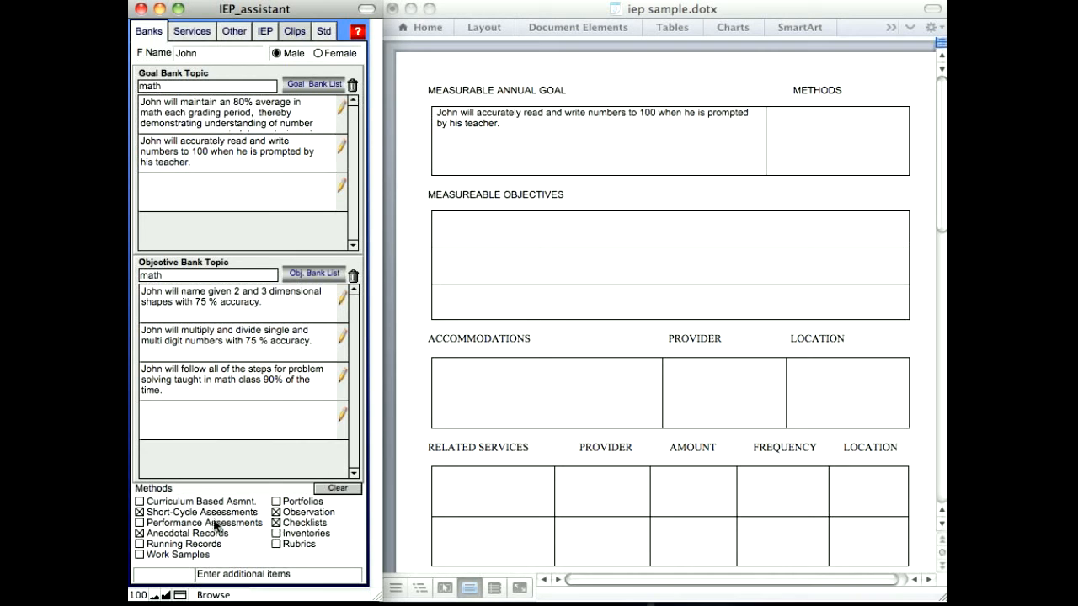
pyautogui.click(802, 133)
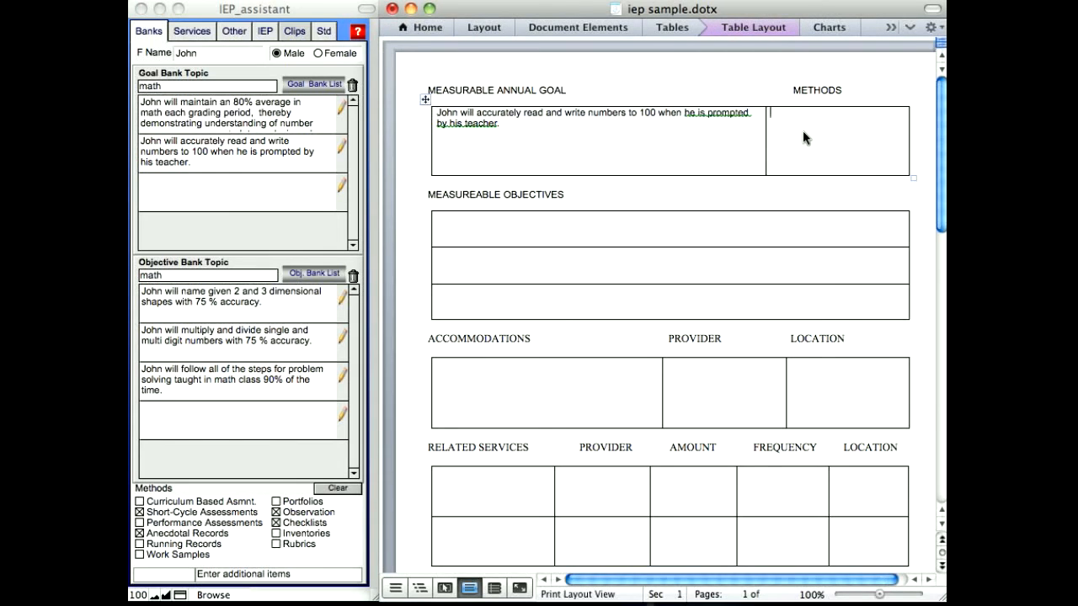
pyautogui.rightClick(802, 132)
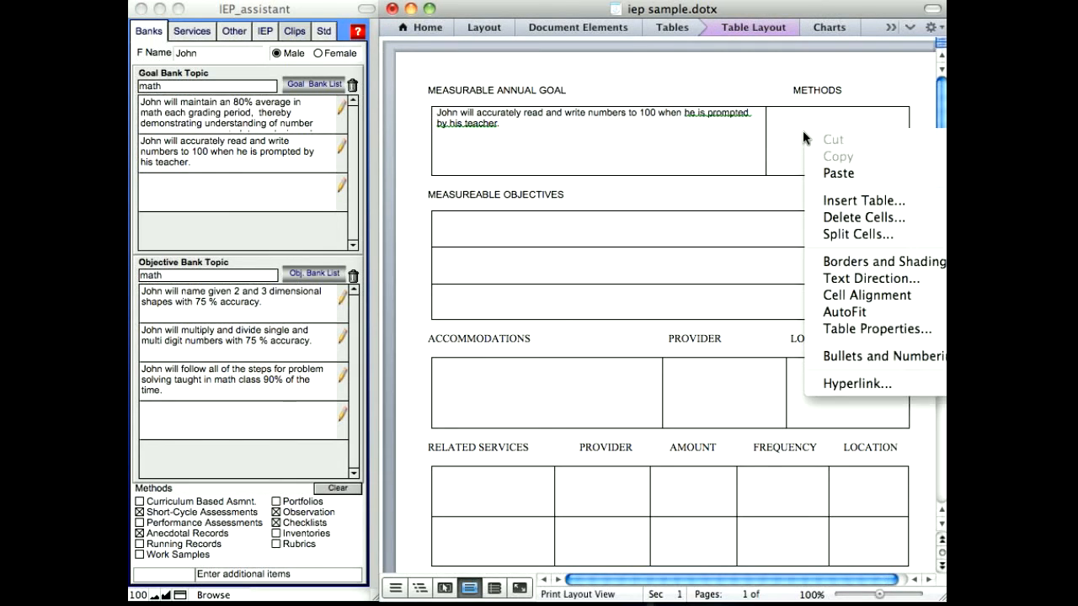
pyautogui.click(831, 175)
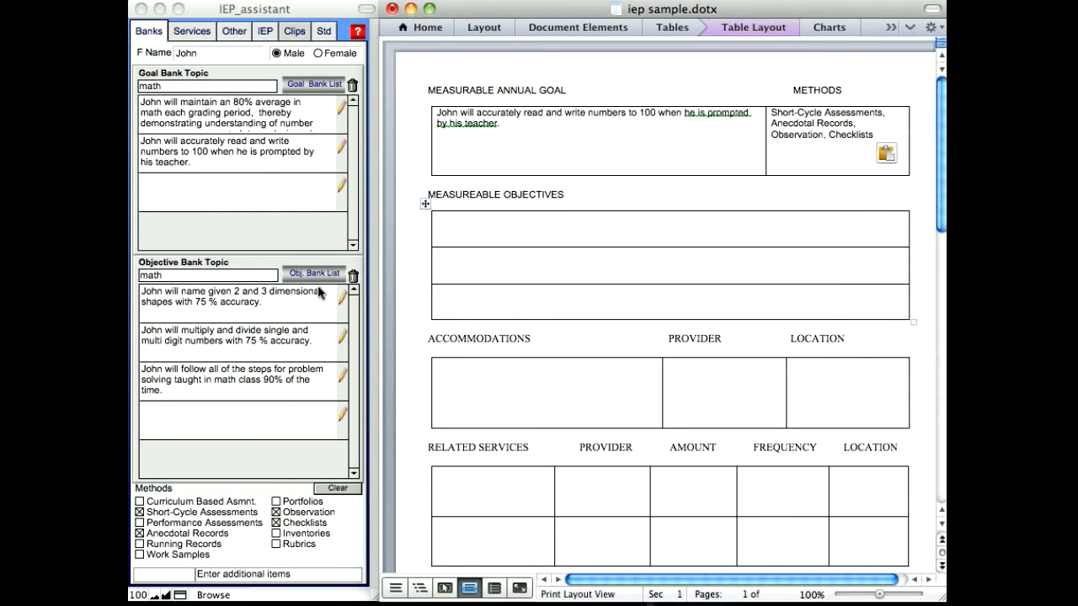
# - Place the objective on naming 2 and 3 dimensional shapes in the first Measureable Objectives row and remove its leading blank space
pyautogui.click(231, 304)
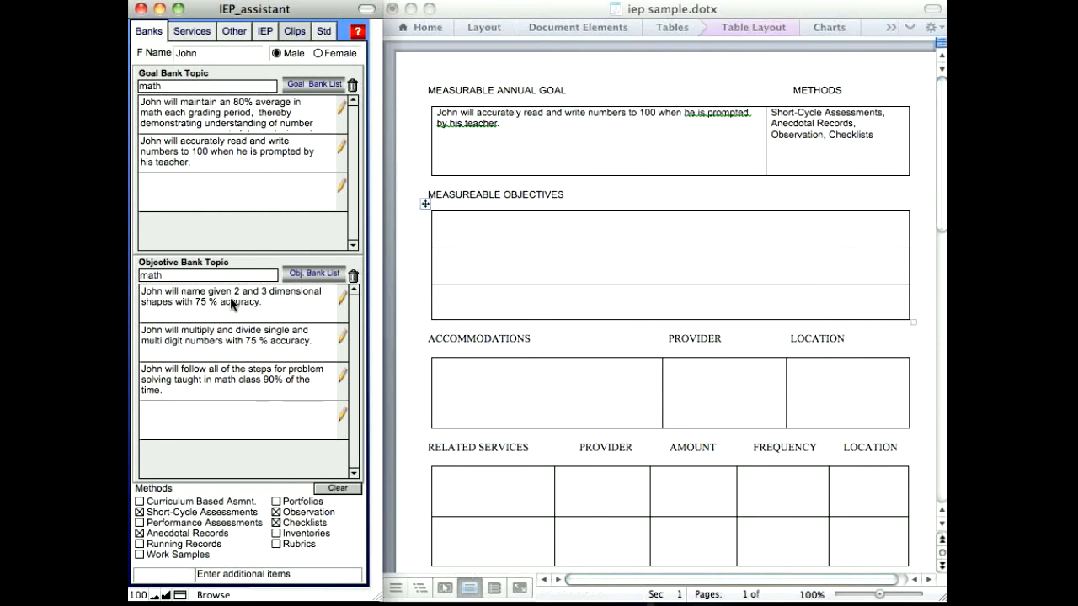
pyautogui.tripleClick(226, 301)
pyautogui.moveTo(209, 305); pyautogui.dragTo(591, 229)
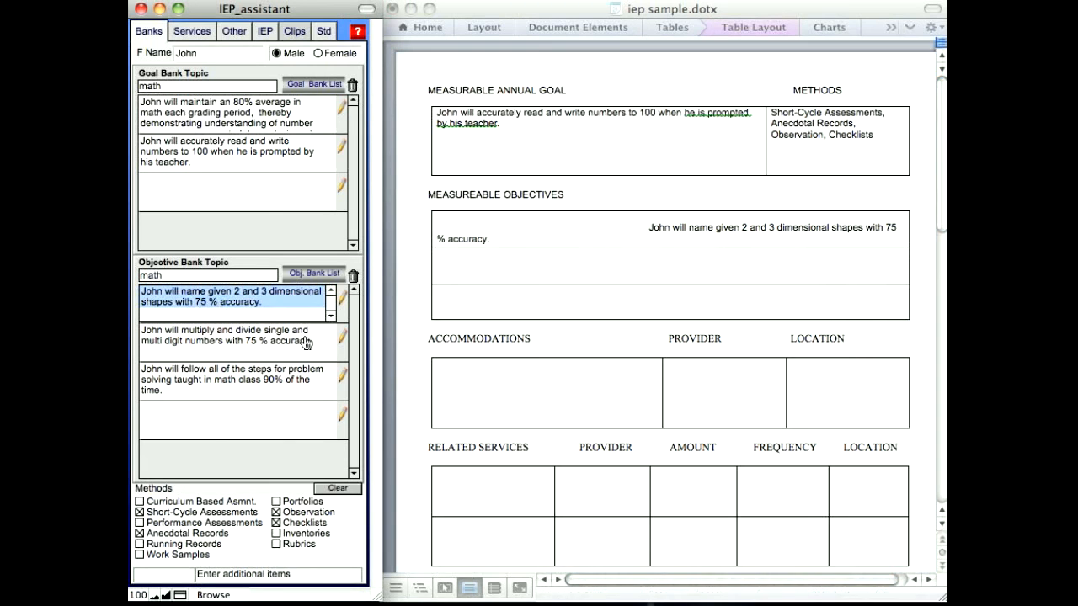
pyautogui.click(640, 226)
pyautogui.click(645, 229)
pyautogui.moveTo(646, 228); pyautogui.dragTo(474, 229)
pyautogui.press('BackSpace')
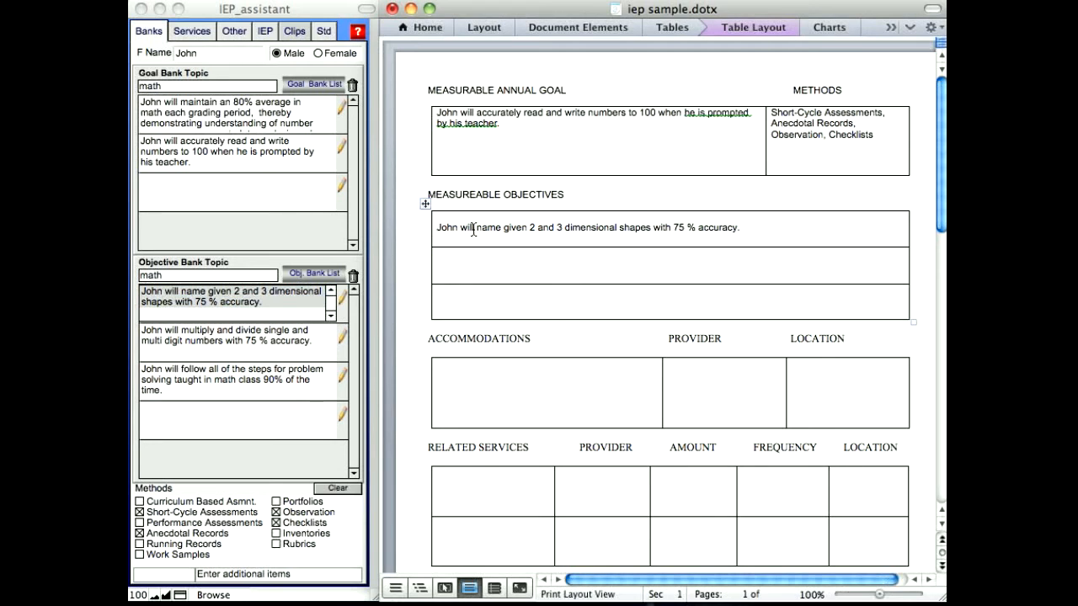
# - Place the multiply-and-divide objective in the second Measureable Objectives row and the problem-solving steps objective in the third
pyautogui.click(186, 340)
pyautogui.click(186, 340)
pyautogui.moveTo(205, 339); pyautogui.dragTo(491, 258)
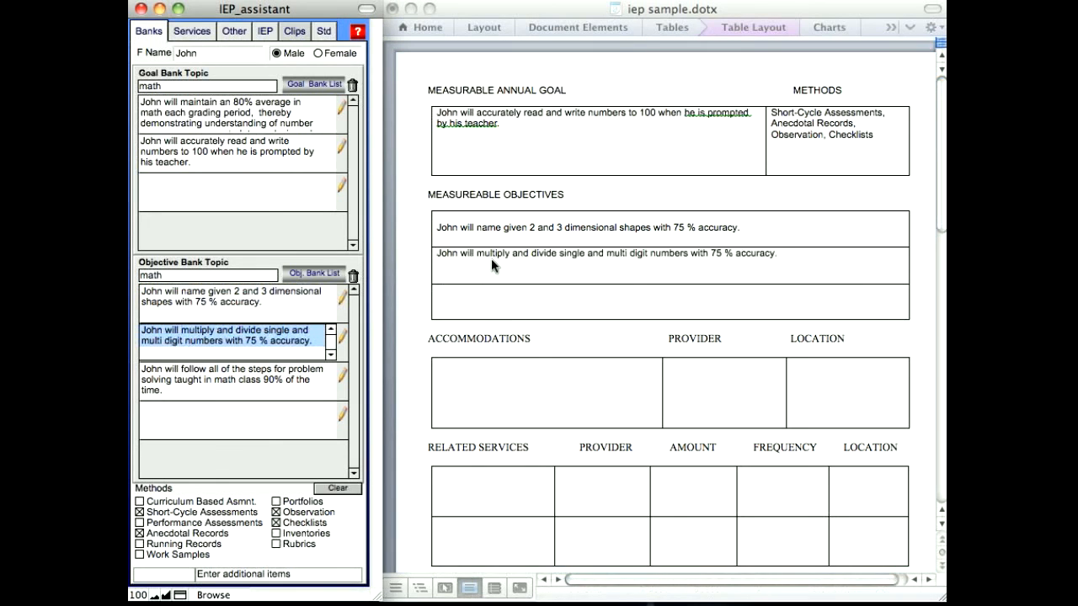
pyautogui.click(217, 385)
pyautogui.moveTo(186, 382); pyautogui.dragTo(495, 292)
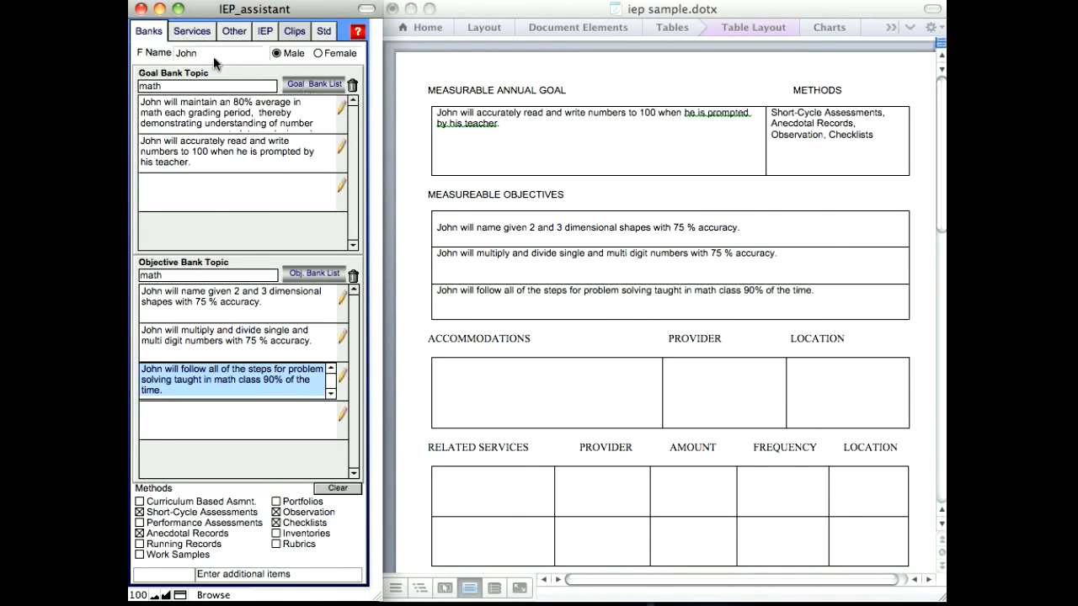
# - Fill the first Related Services row with Speech and Language Therapy, Speech Language Pathologist, 40 minutes, 1 day per week and Designated therapy area
pyautogui.click(196, 31)
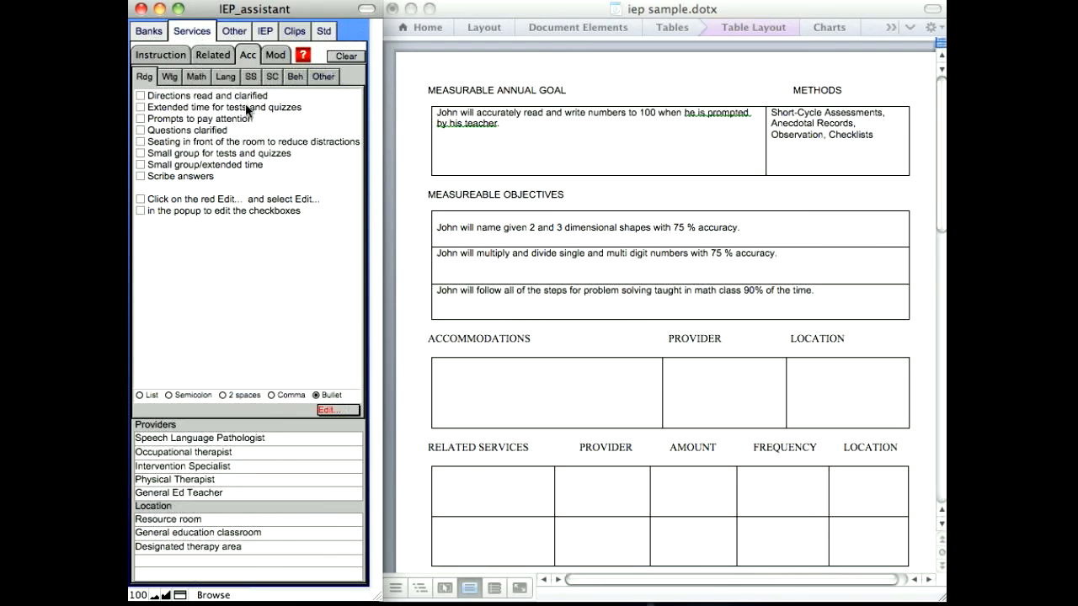
pyautogui.click(161, 55)
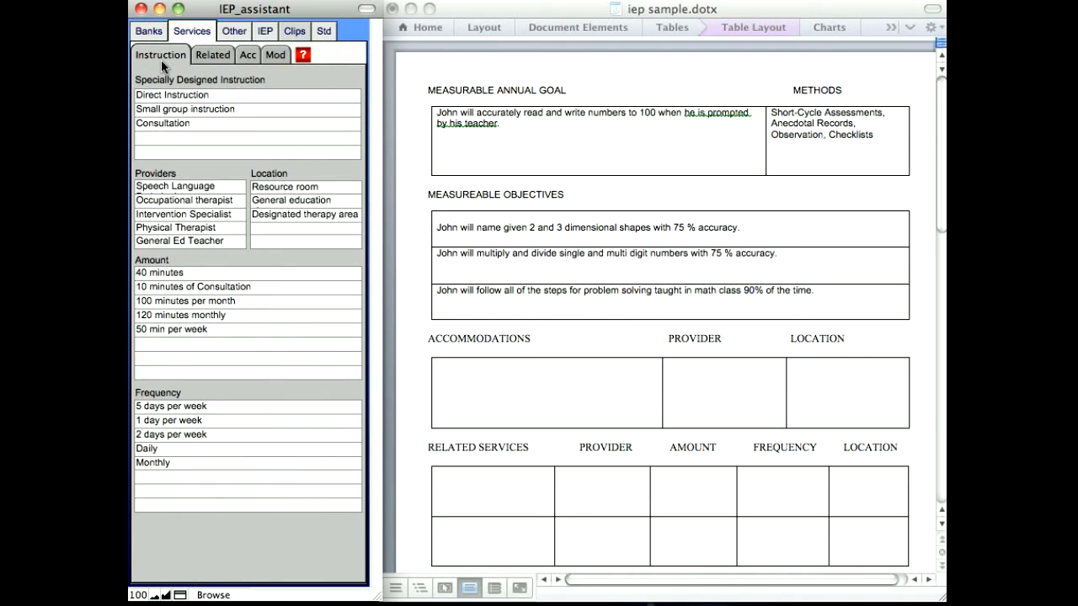
pyautogui.click(211, 55)
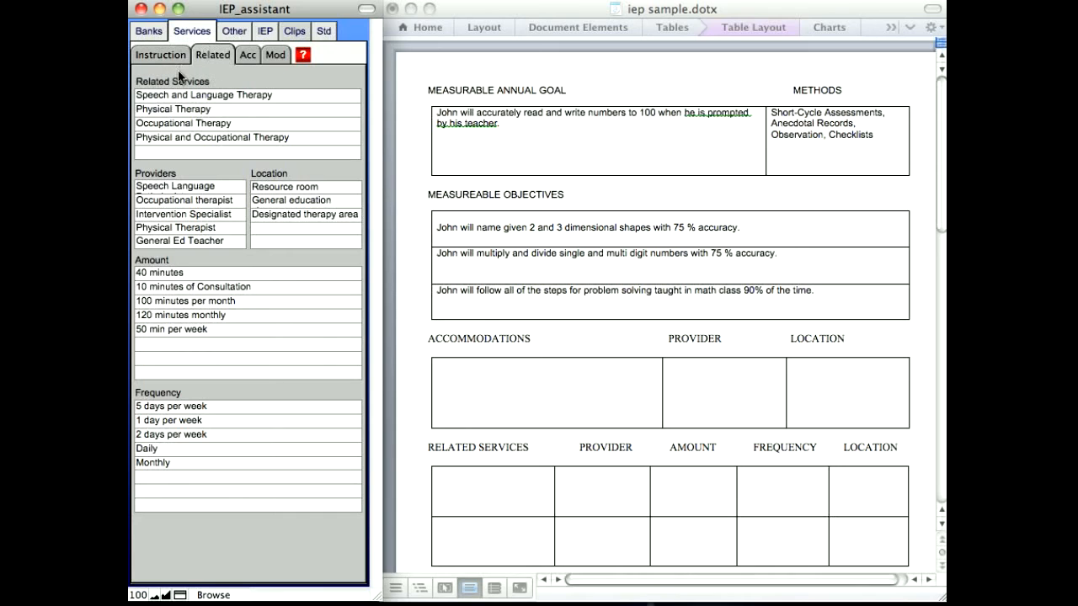
pyautogui.moveTo(173, 96); pyautogui.dragTo(482, 498)
pyautogui.moveTo(176, 193); pyautogui.dragTo(604, 487)
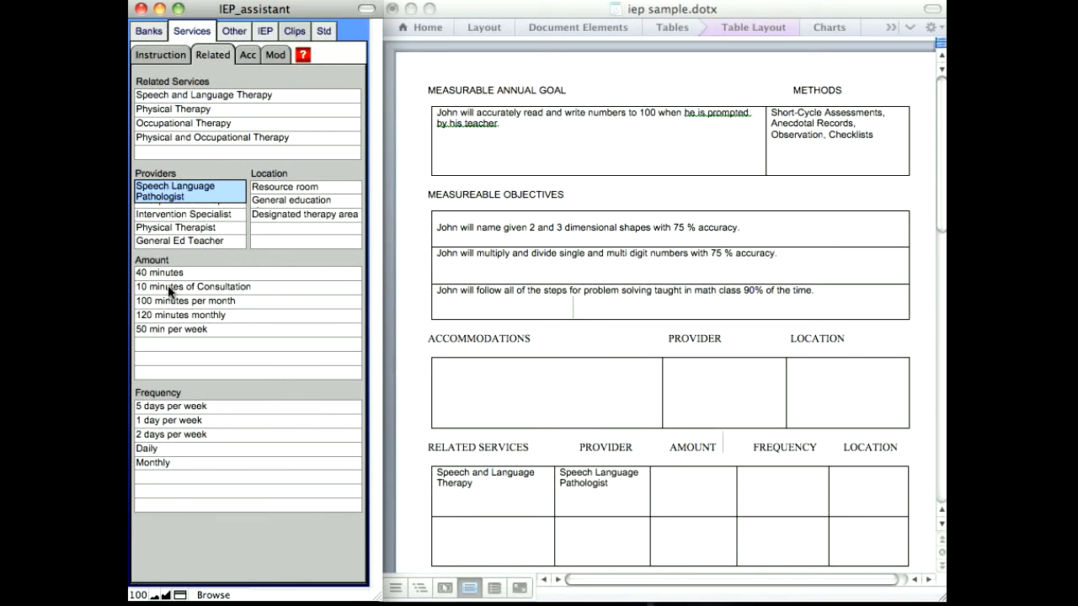
pyautogui.moveTo(166, 276); pyautogui.dragTo(688, 484)
pyautogui.moveTo(174, 421); pyautogui.dragTo(796, 492)
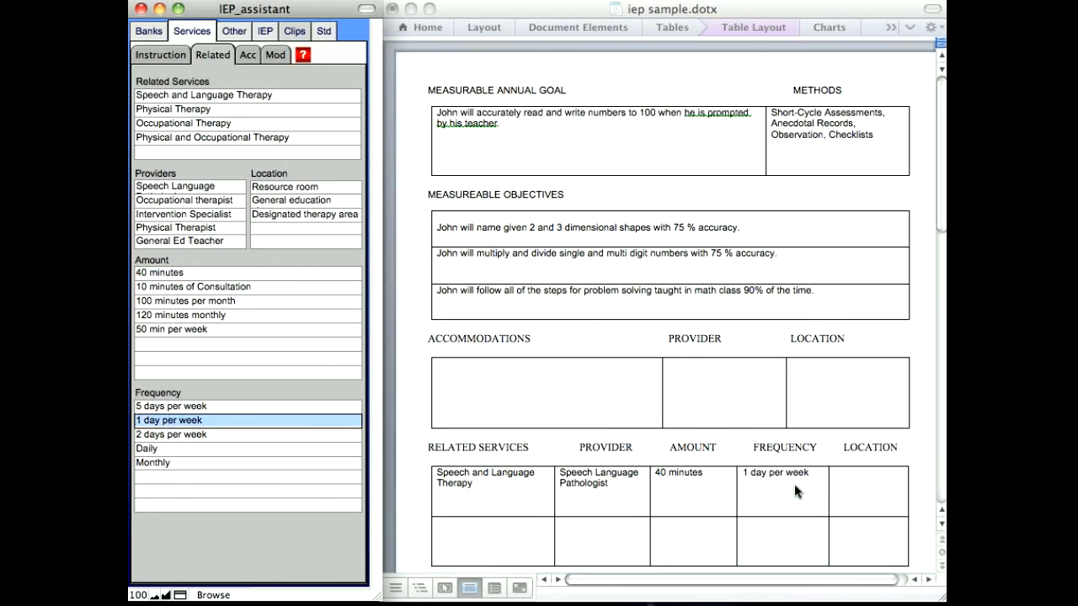
pyautogui.click(297, 214)
pyautogui.moveTo(293, 214); pyautogui.dragTo(863, 482)
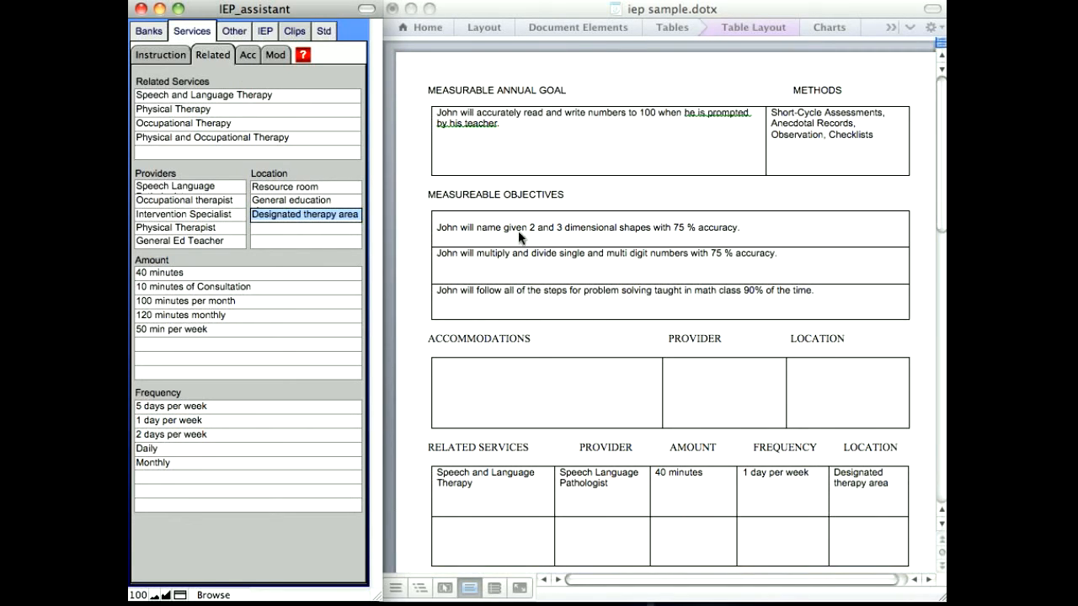
# - Select the reading accommodations Directions read and clarified, Questions clarified, Small group for tests and quizzes, Small group/extended time and Scribe answers
pyautogui.click(249, 55)
pyautogui.click(141, 96)
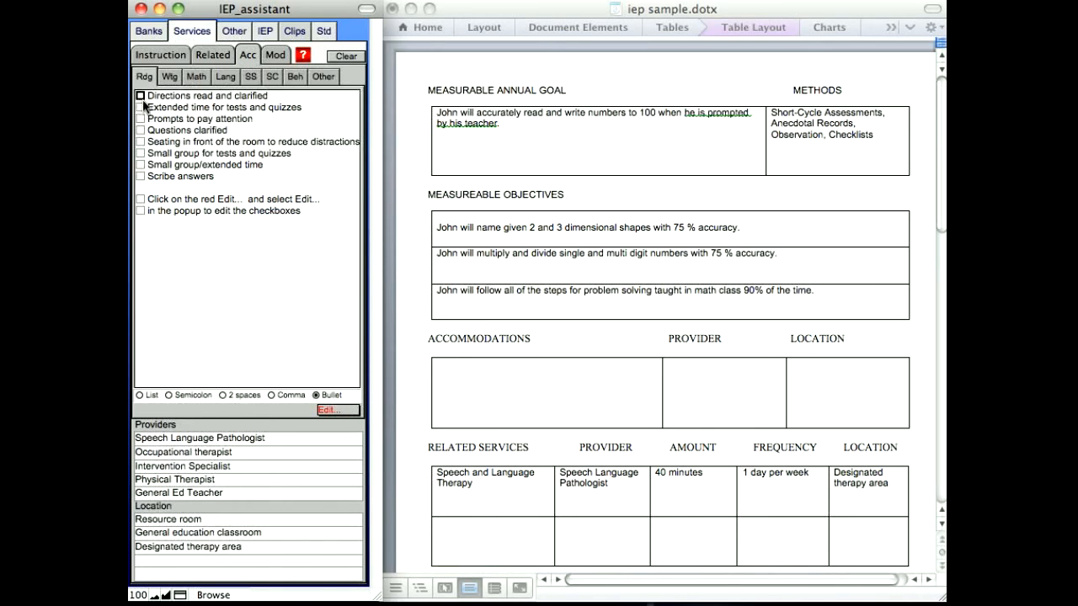
pyautogui.click(140, 131)
pyautogui.click(141, 165)
pyautogui.click(140, 176)
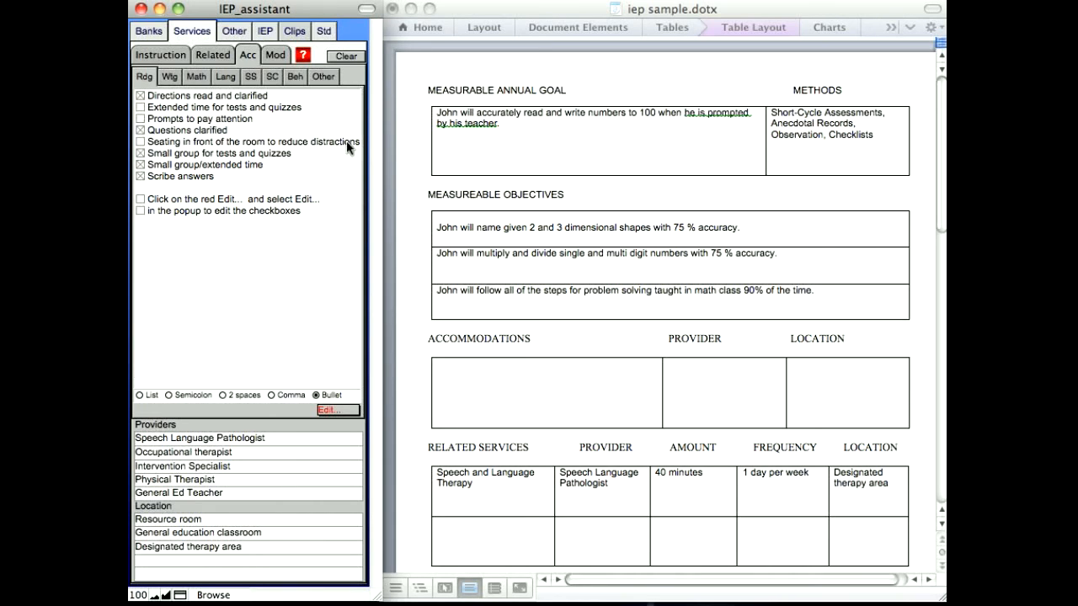
# - Paste the selected reading accommodations as a bulleted list into the document's Accommodations cell
pyautogui.click(496, 392)
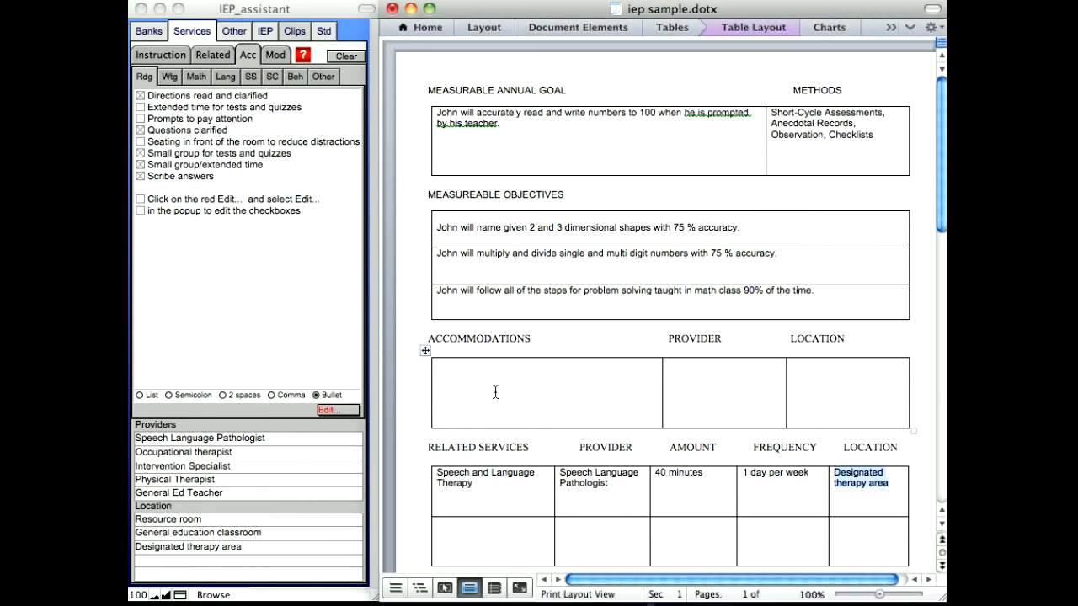
pyautogui.rightClick(495, 394)
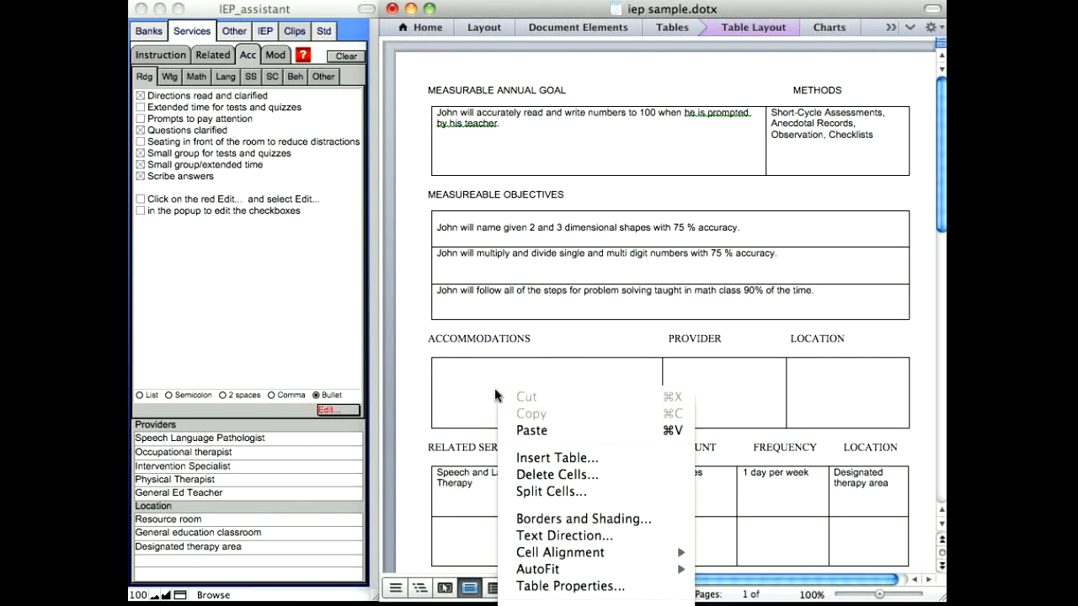
pyautogui.click(495, 393)
pyautogui.rightClick(476, 379)
pyautogui.click(507, 426)
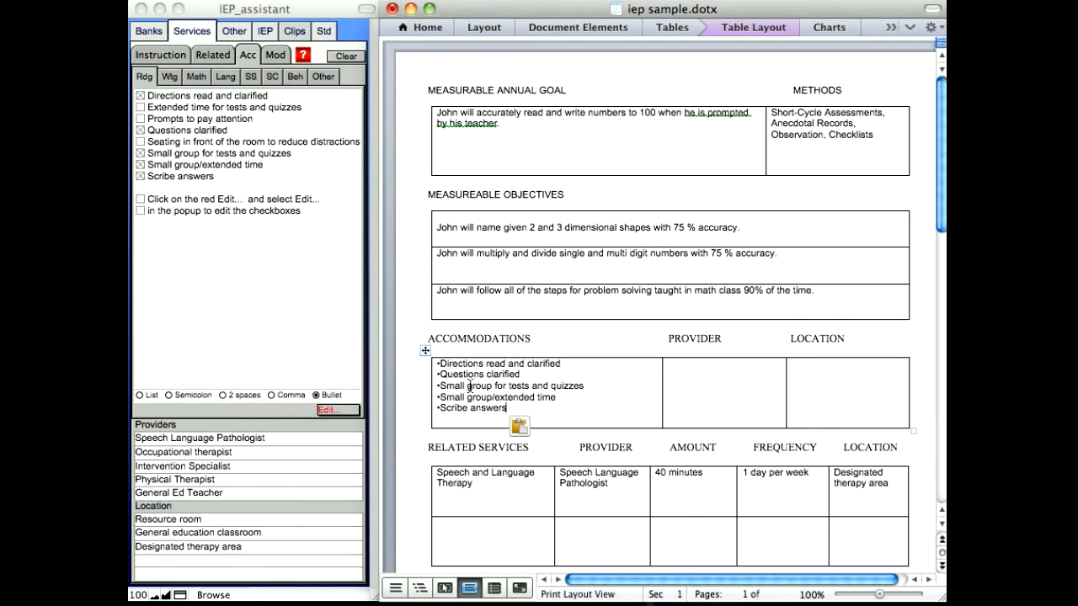
# - Fill the accommodations row's provider with Speech Language Pathologist and its location with General education classroom
pyautogui.click(186, 436)
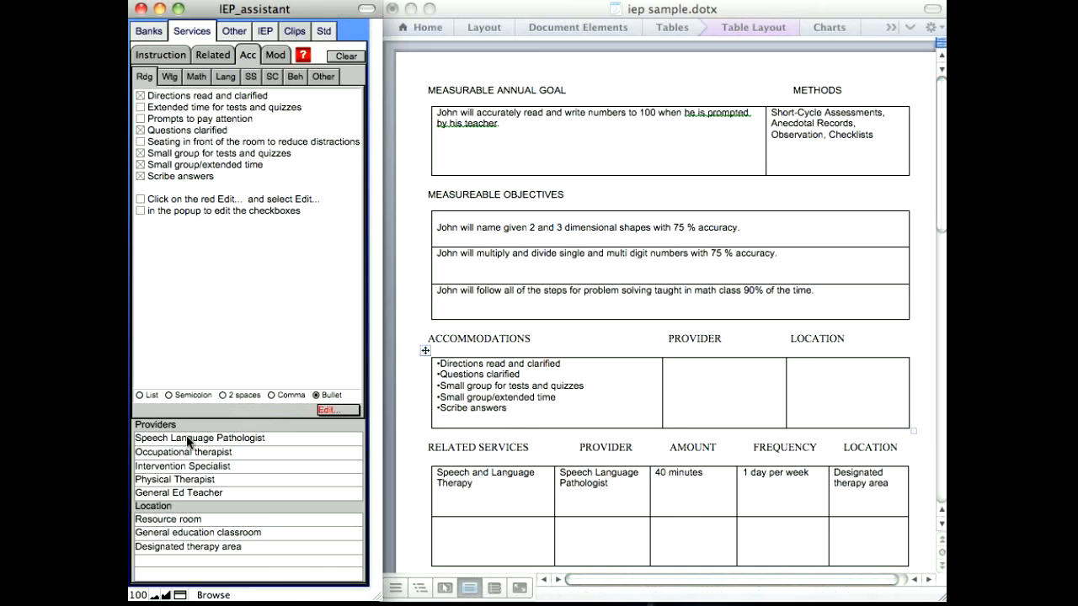
pyautogui.click(187, 437)
pyautogui.moveTo(182, 437); pyautogui.dragTo(708, 384)
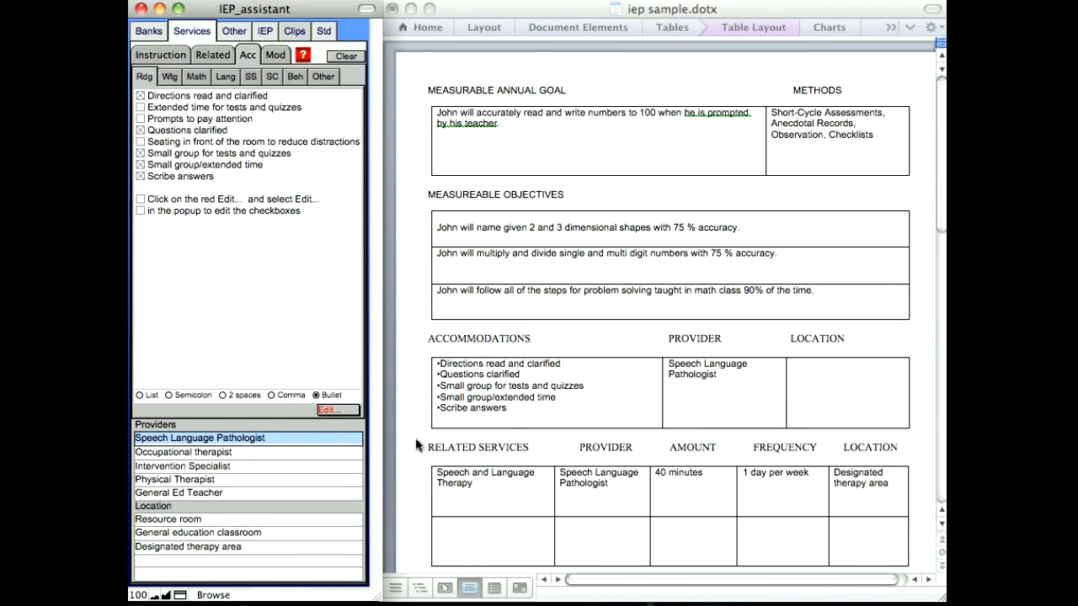
pyautogui.click(178, 549)
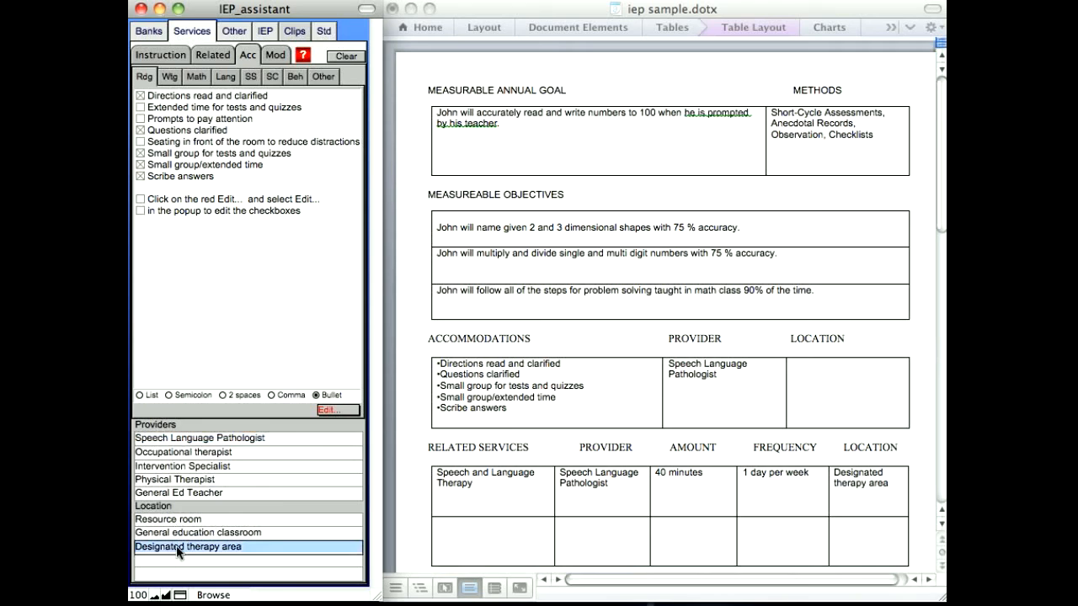
pyautogui.click(168, 532)
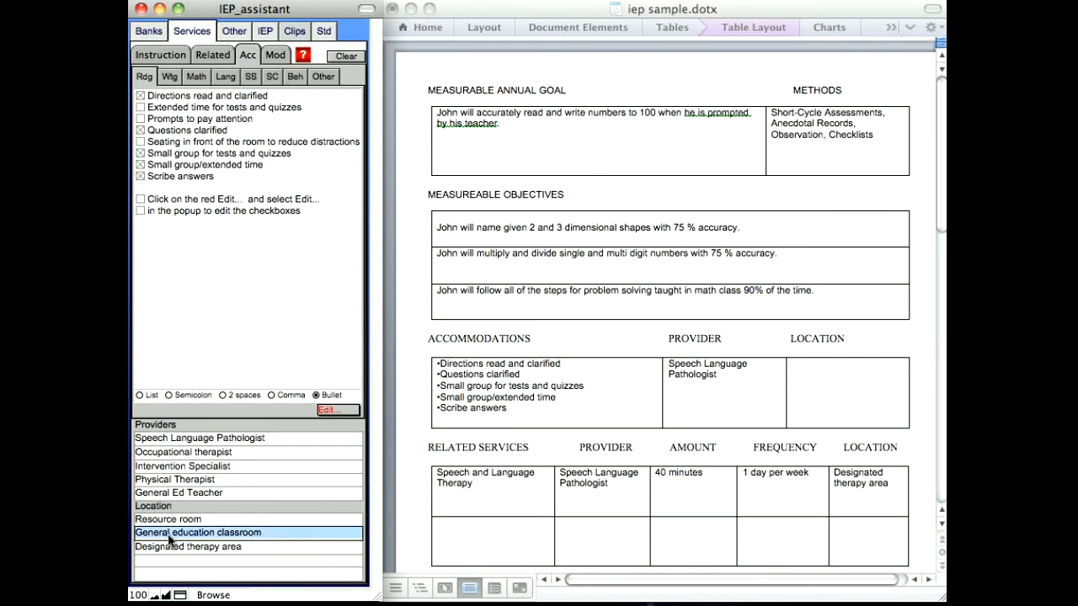
pyautogui.moveTo(168, 532); pyautogui.dragTo(813, 389)
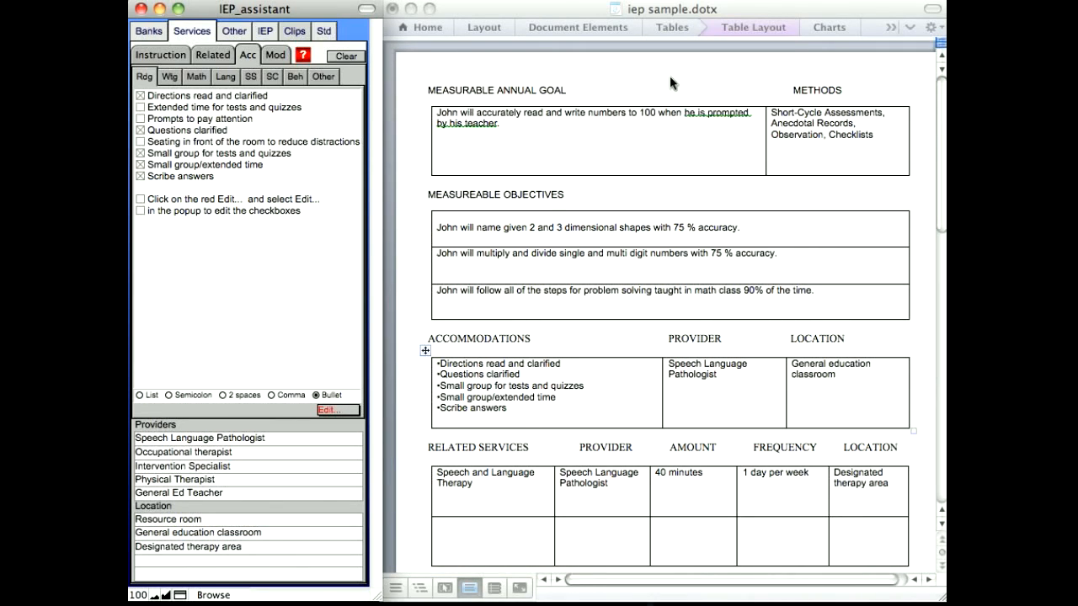
# - View the student's first three IEP goals and their objectives
pyautogui.click(264, 31)
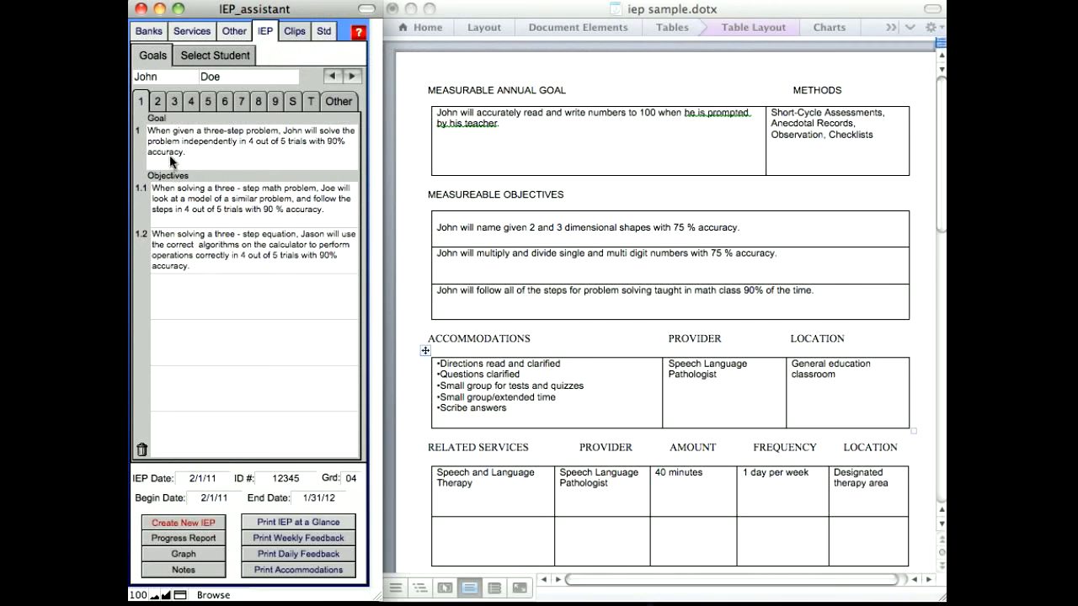
pyautogui.click(157, 102)
pyautogui.click(175, 102)
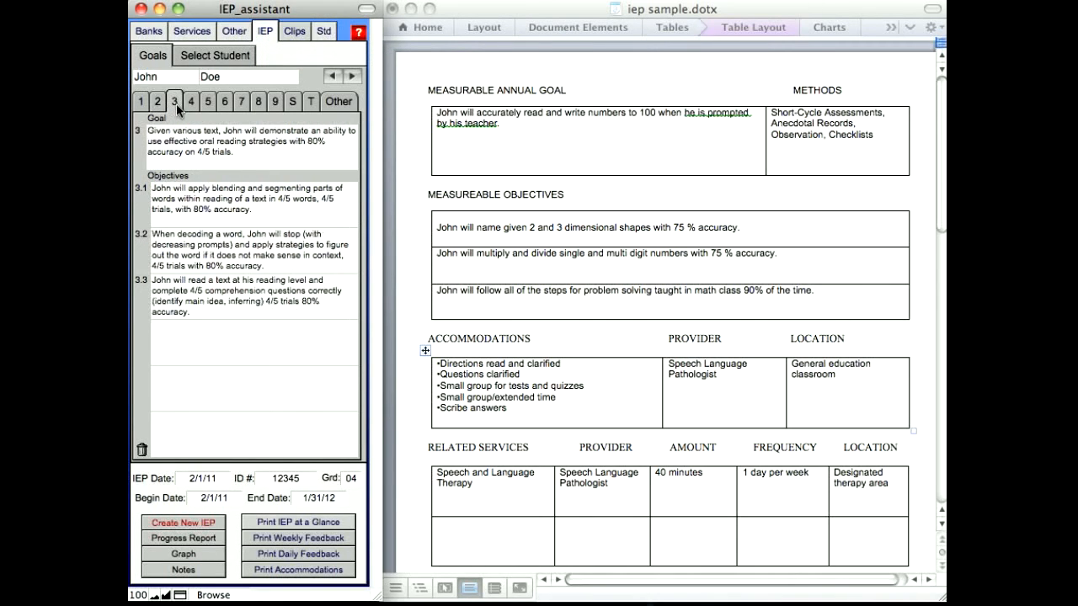
# - View the student's fourth goal, services and test accommodations, and return to the first goal
pyautogui.click(190, 102)
pyautogui.click(287, 100)
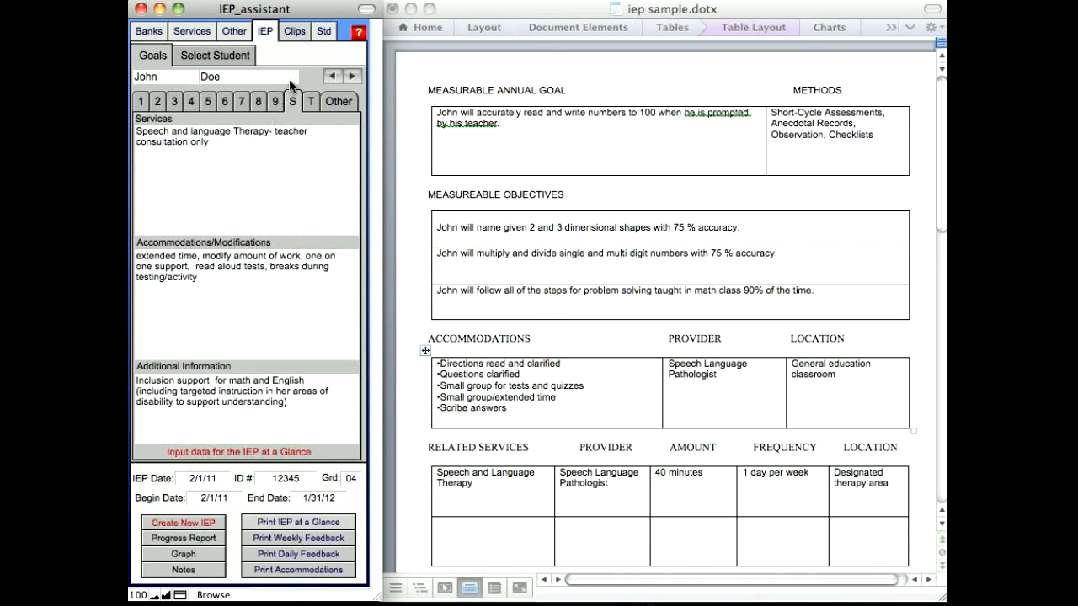
pyautogui.click(310, 101)
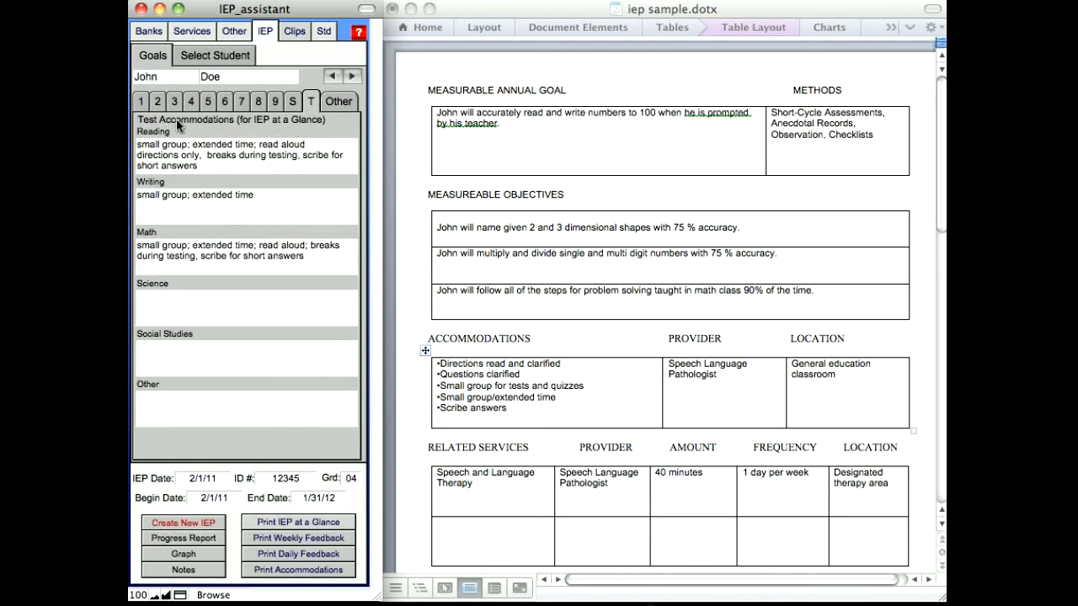
pyautogui.click(141, 104)
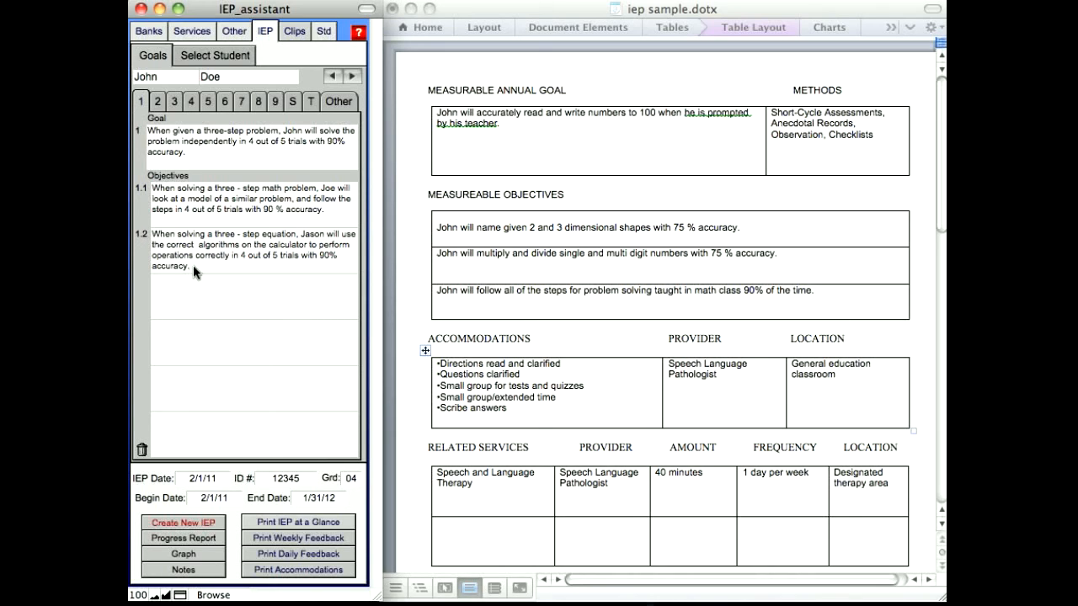
# - View the student's progress report in the four-, six-, eight- and nine-column and narrative layouts, and return to the IEP
pyautogui.click(192, 539)
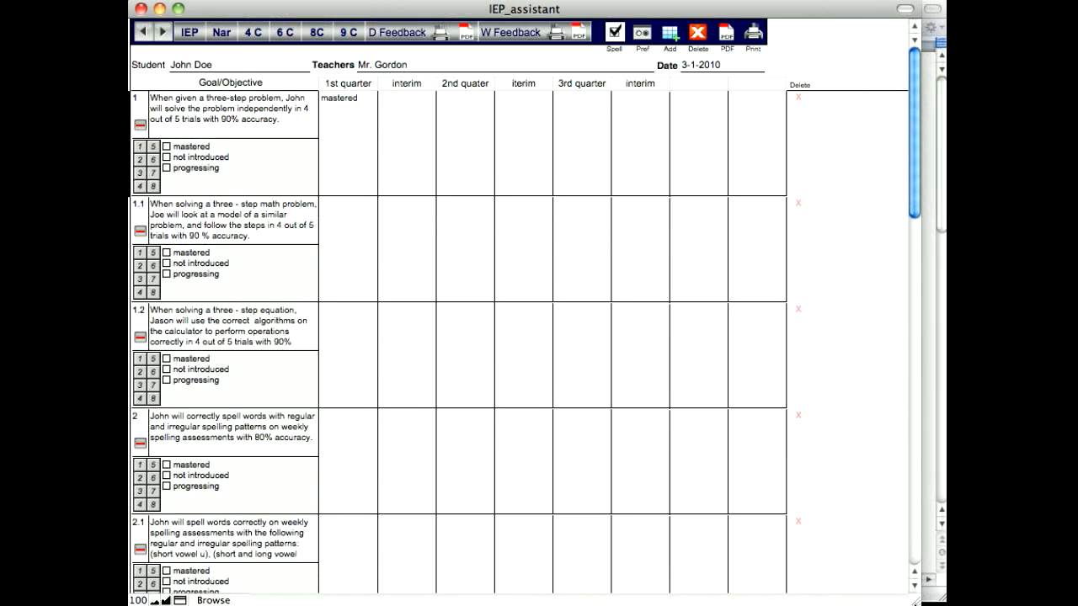
pyautogui.click(253, 32)
pyautogui.click(279, 35)
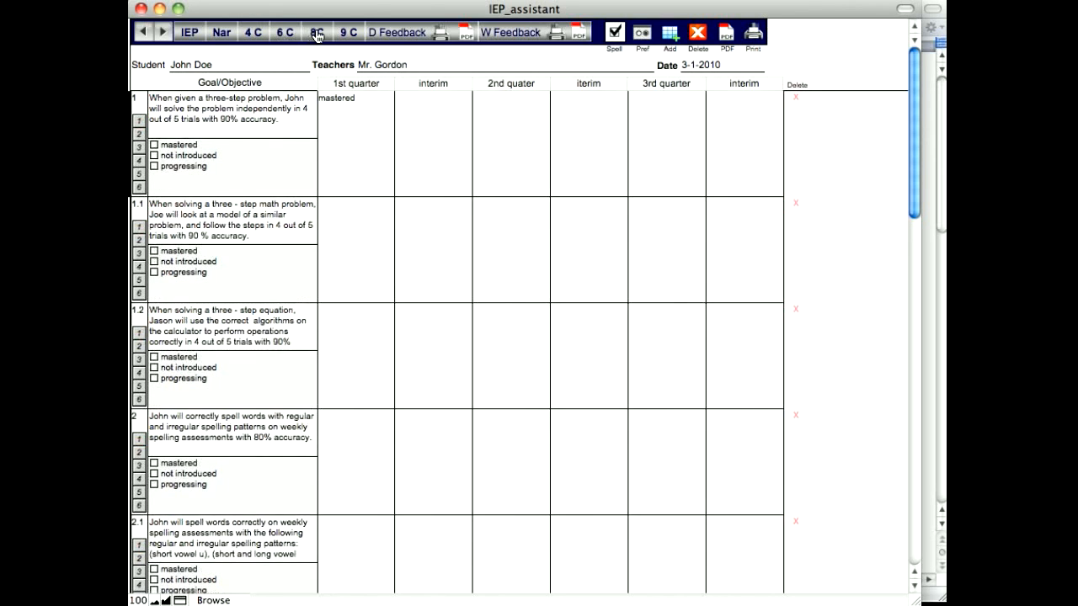
pyautogui.click(320, 33)
pyautogui.click(348, 34)
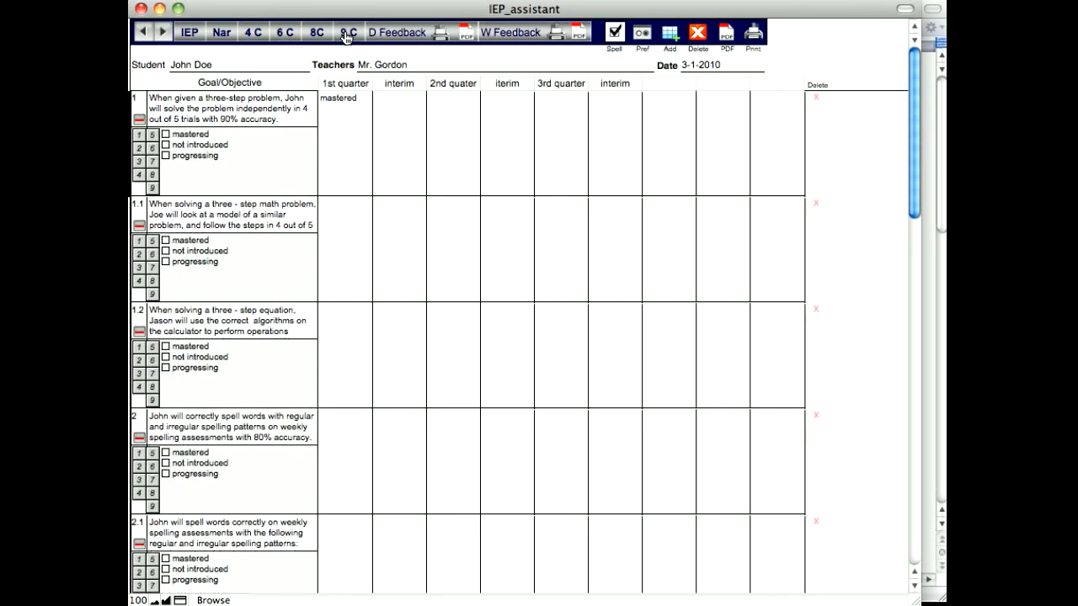
pyautogui.click(224, 34)
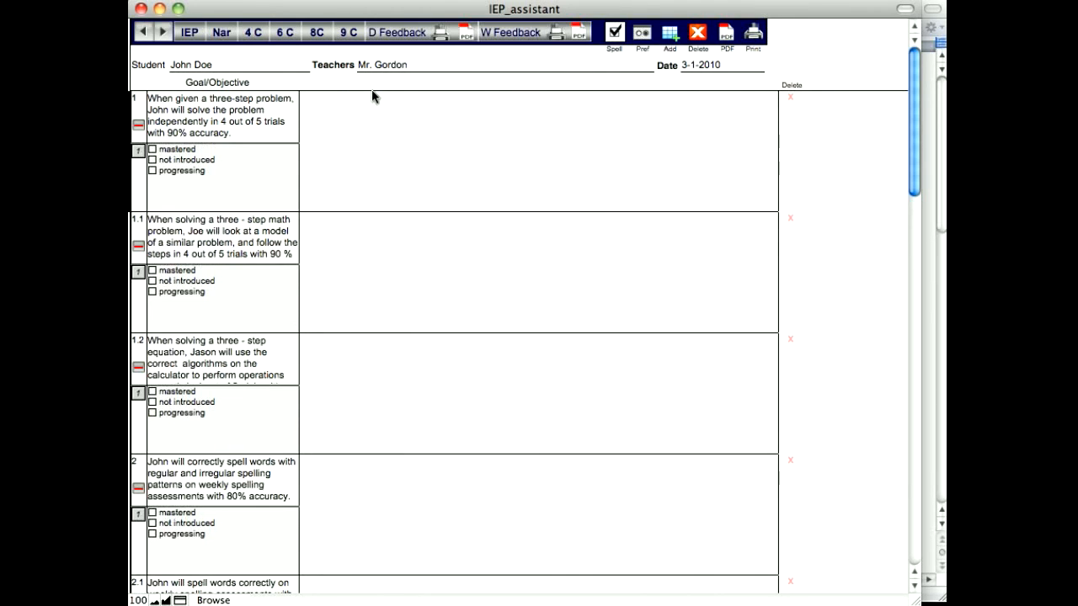
pyautogui.click(189, 32)
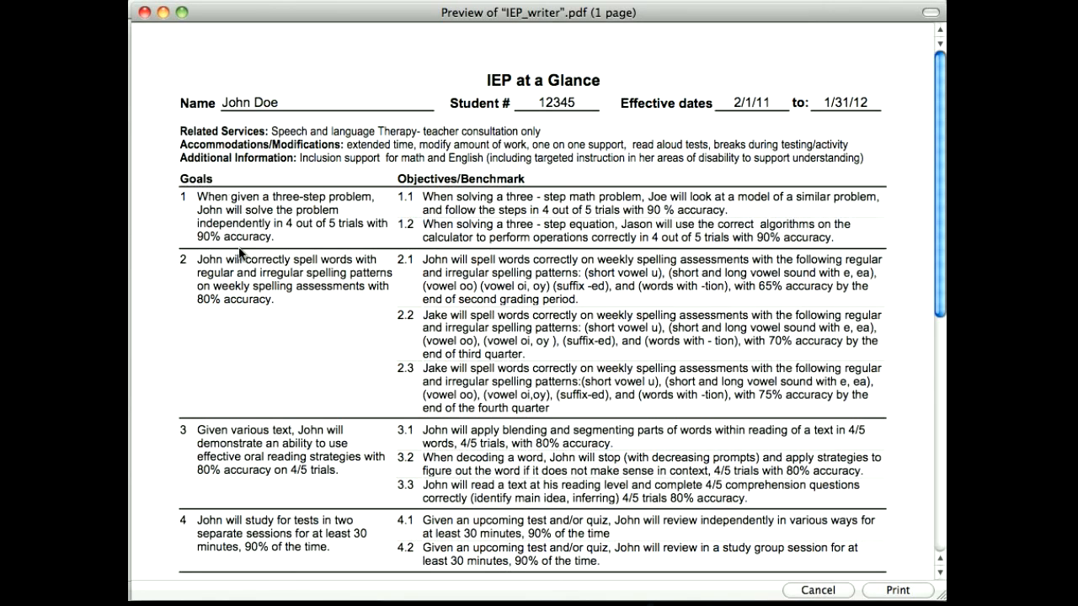
# - Examine the IEP at a Glance print preview down to the testing accommodations and return to its beginning
pyautogui.click(941, 574)
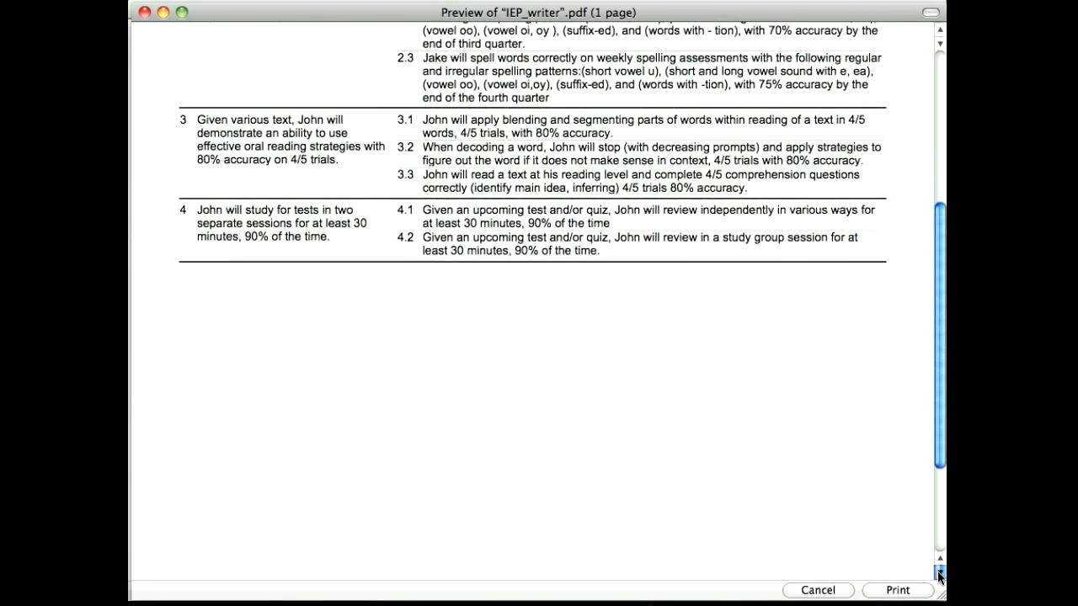
pyautogui.click(940, 575)
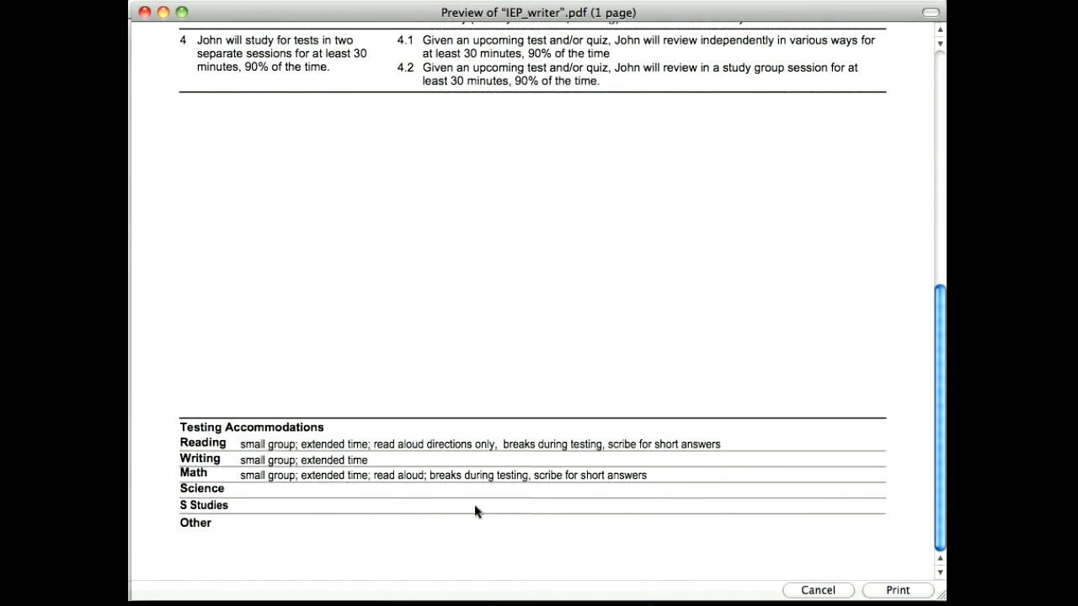
pyautogui.click(941, 69)
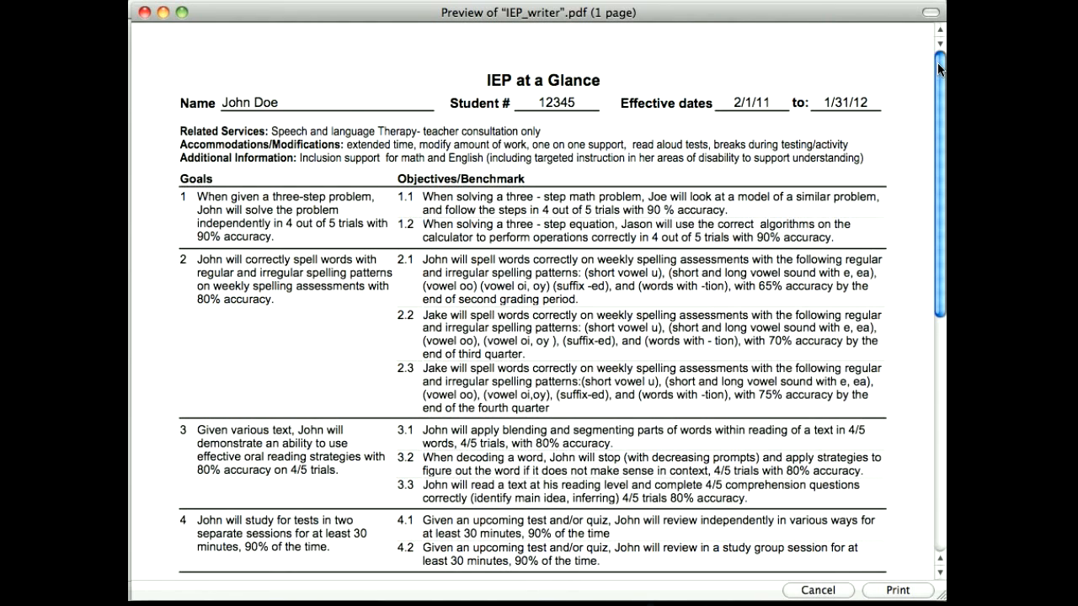
# - View the print previews of the IEP Feedback Sheet with weekday rating columns and the Notes Documentation Form
pyautogui.click(571, 2)
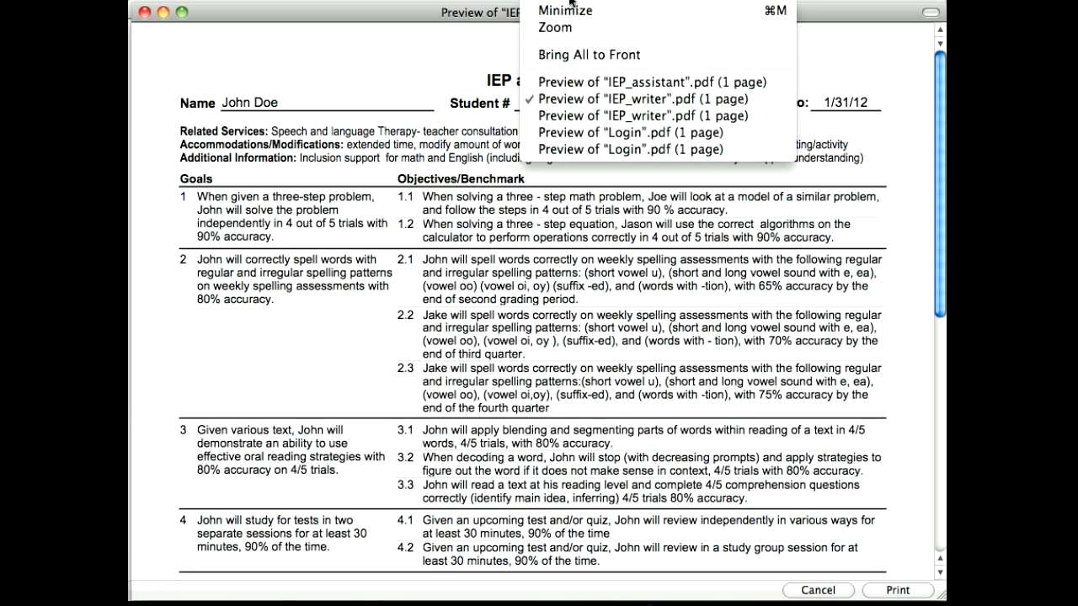
pyautogui.click(597, 82)
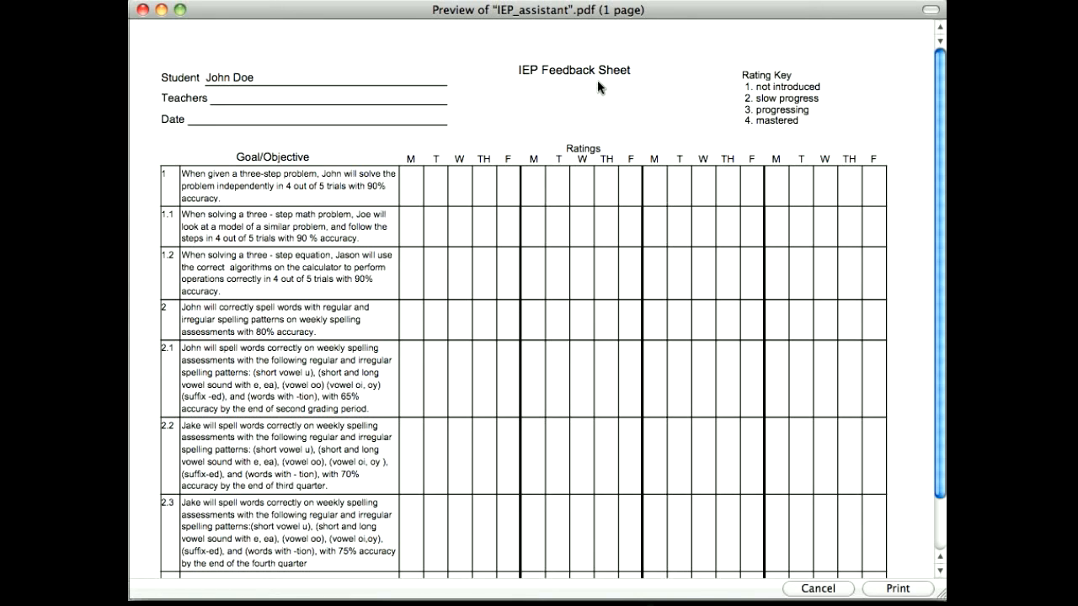
pyautogui.click(556, 0)
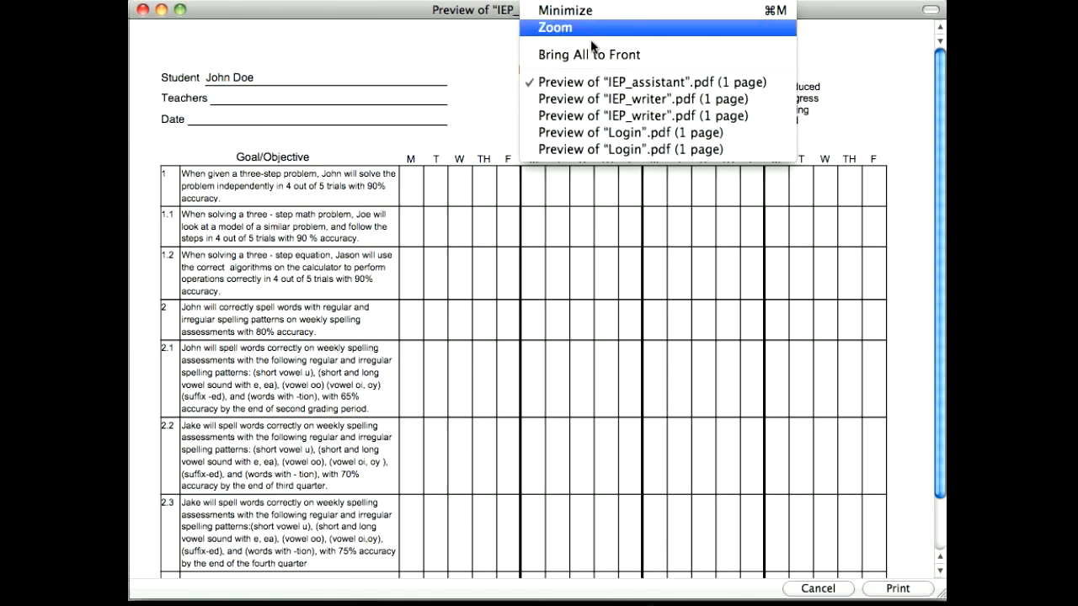
pyautogui.click(619, 117)
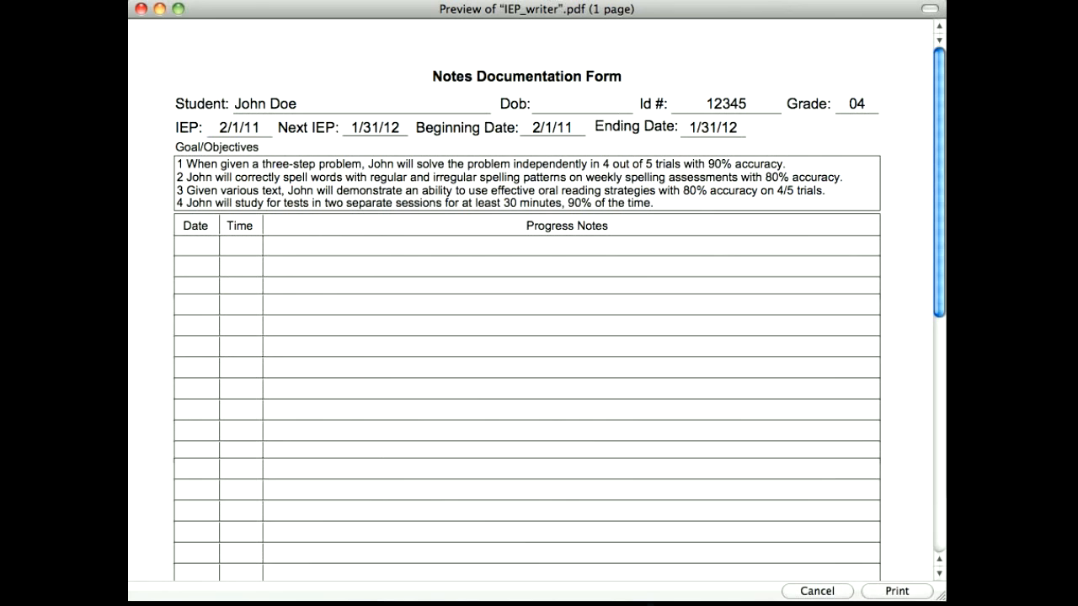
# - View the print previews of the IEP Feedback Sheet with numbered ratings and comments and the Accommodation Summary
pyautogui.click(548, 0)
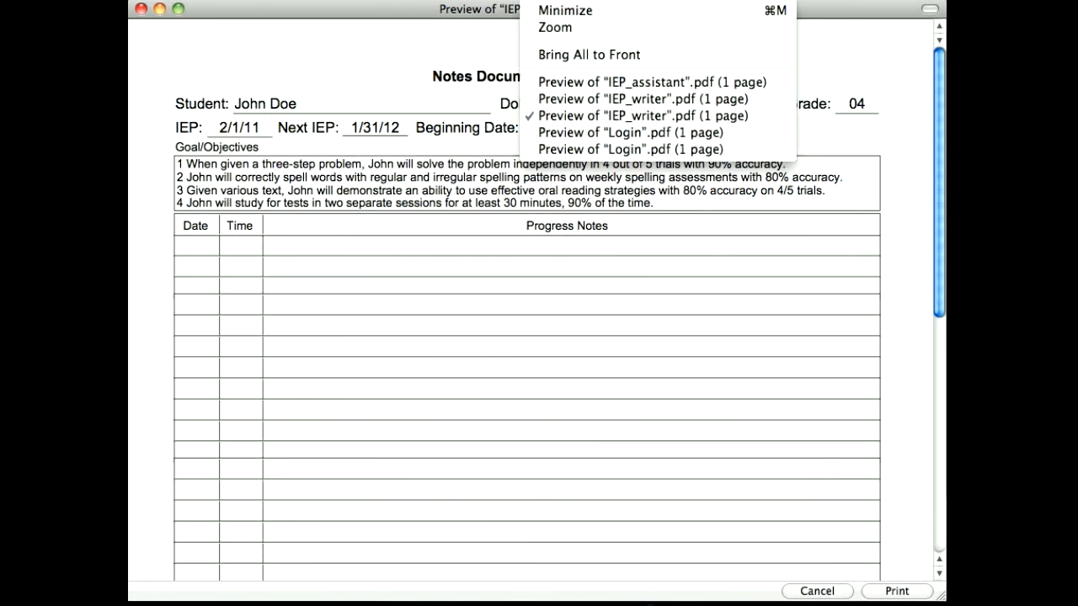
pyautogui.click(620, 133)
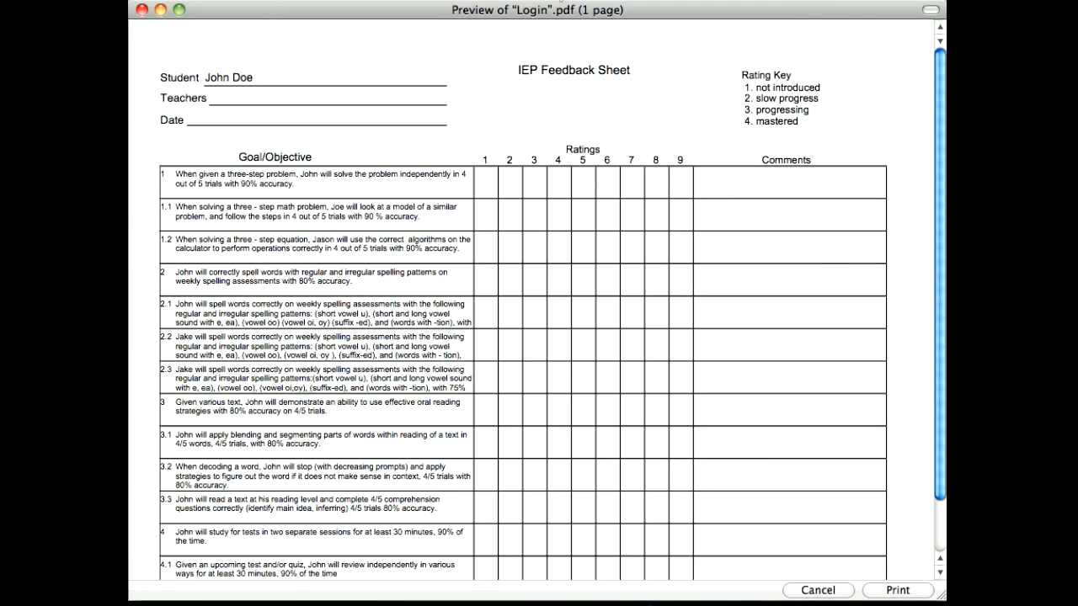
pyautogui.click(547, 0)
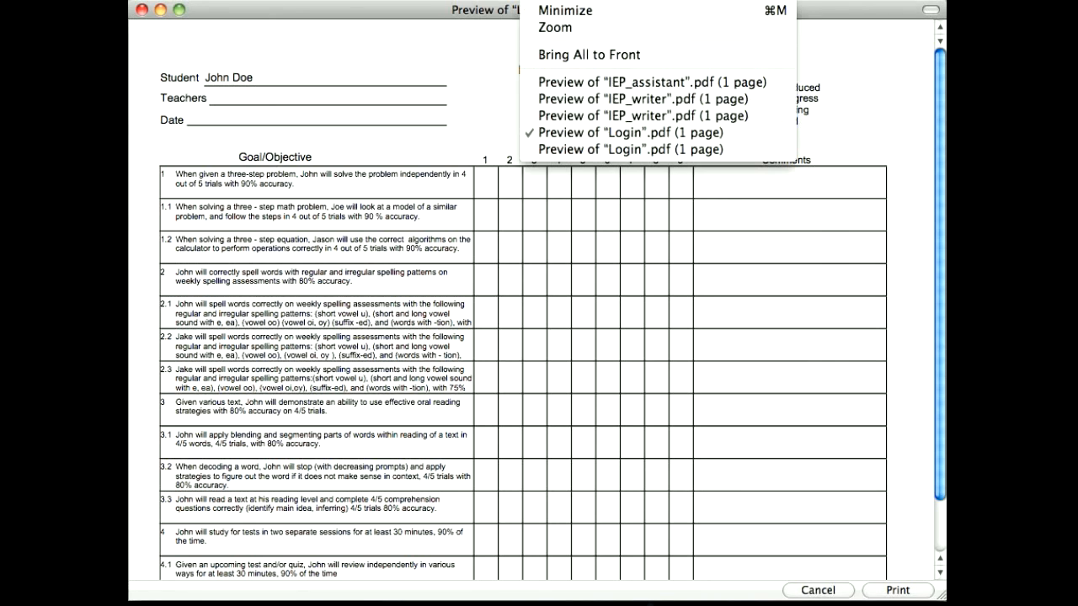
pyautogui.click(614, 149)
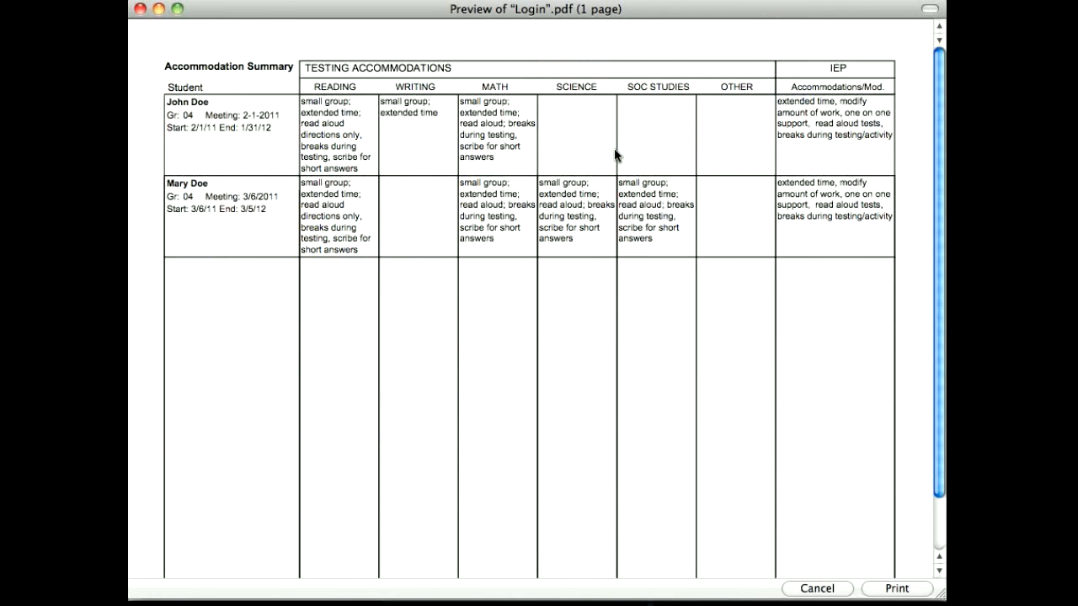